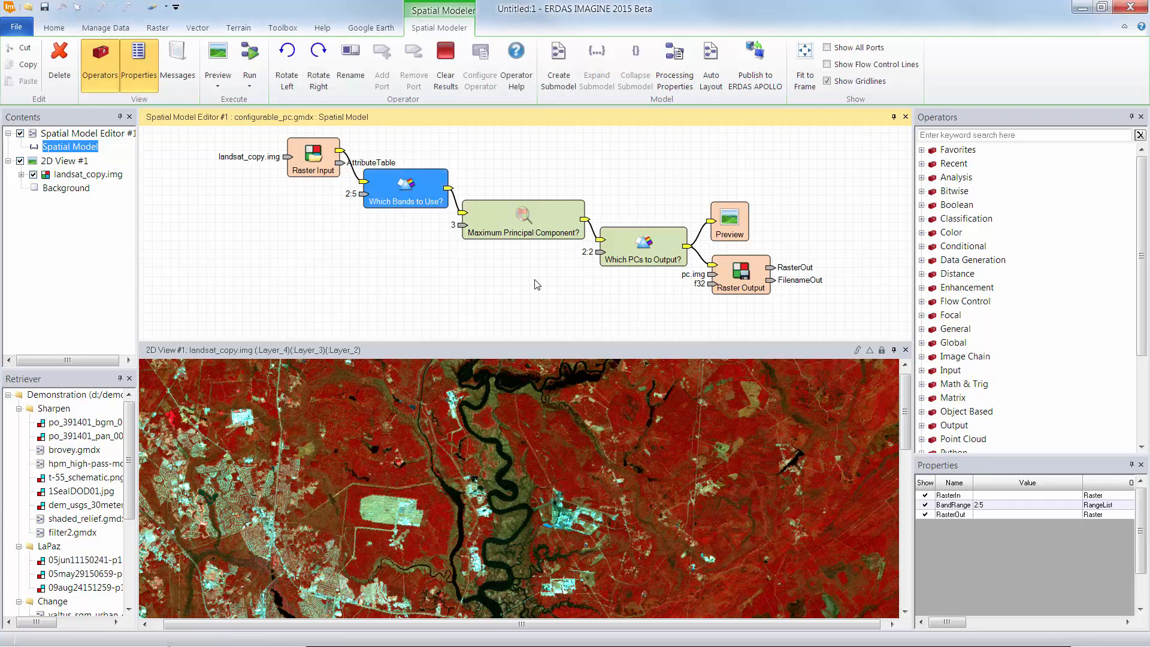
# Inspect the Raster Input operator's settings and the BandRange value of the "Which Bands to Use?" operator.
pyautogui.doubleClick(319, 170)
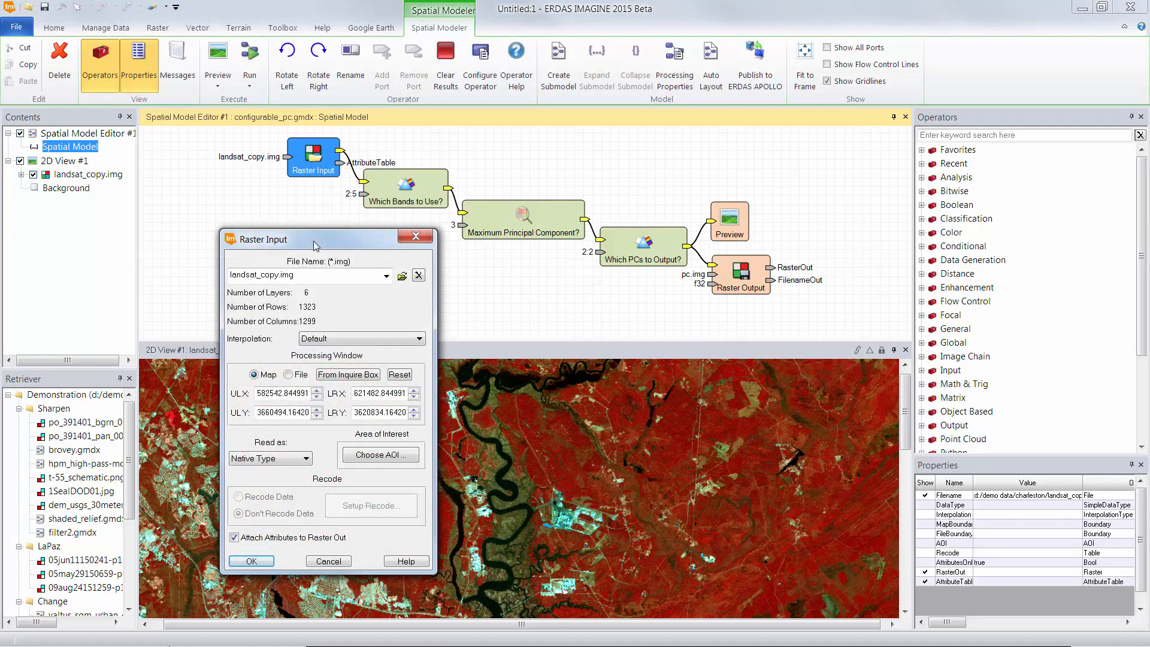
pyautogui.doubleClick(241, 276)
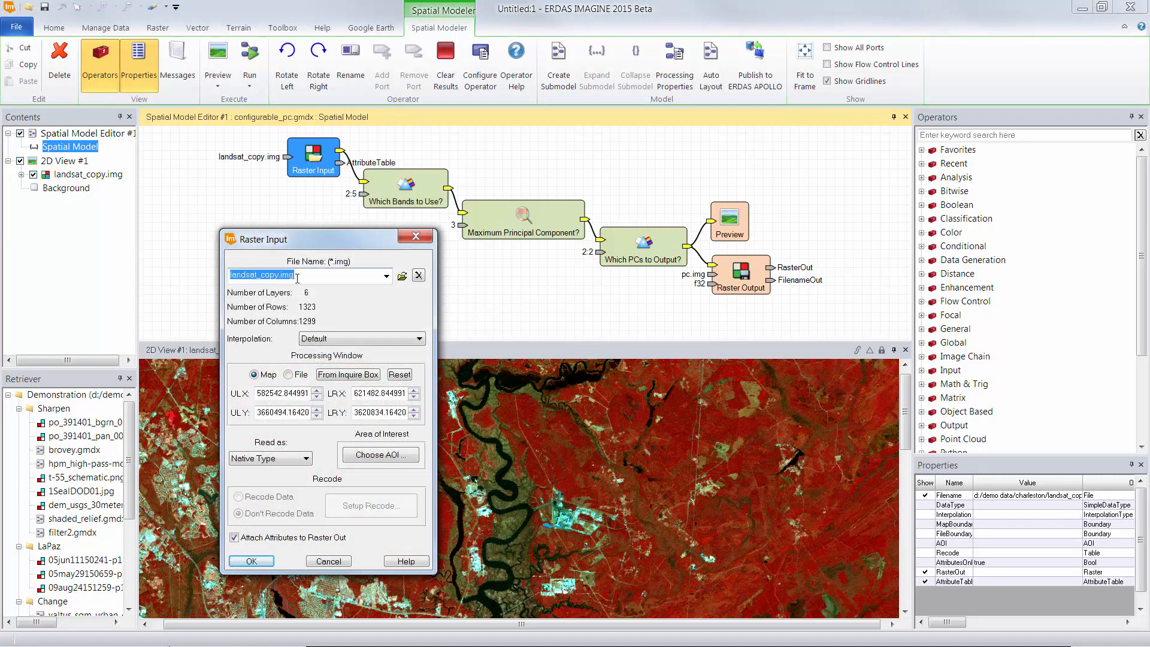
pyautogui.click(258, 563)
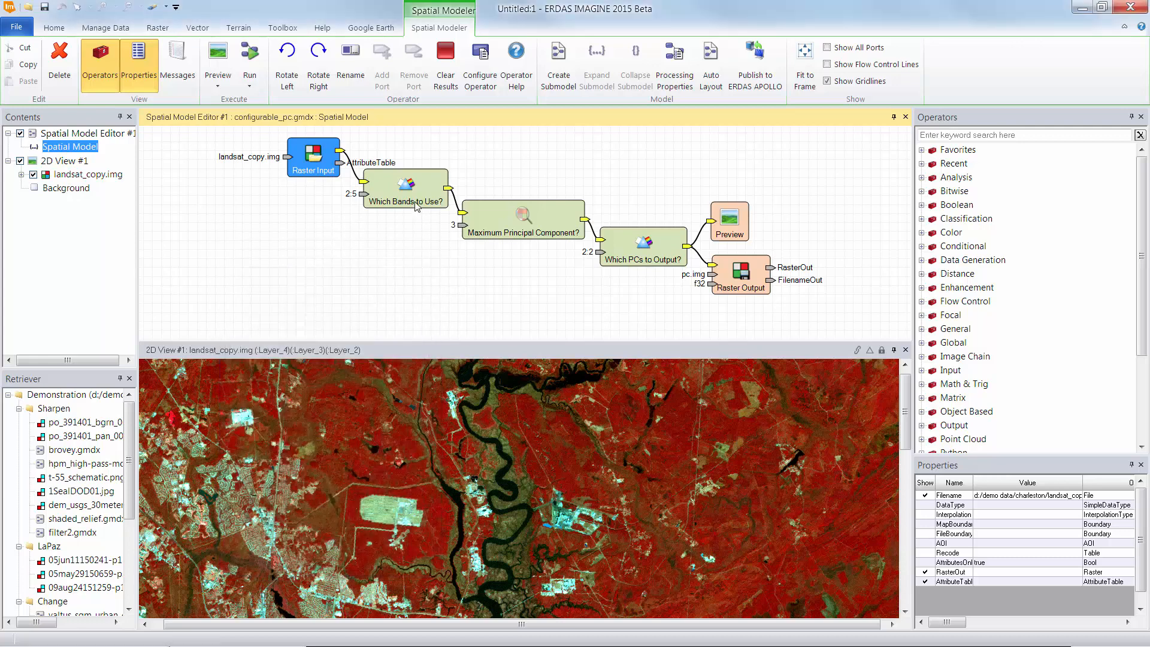
pyautogui.click(415, 204)
pyautogui.click(994, 504)
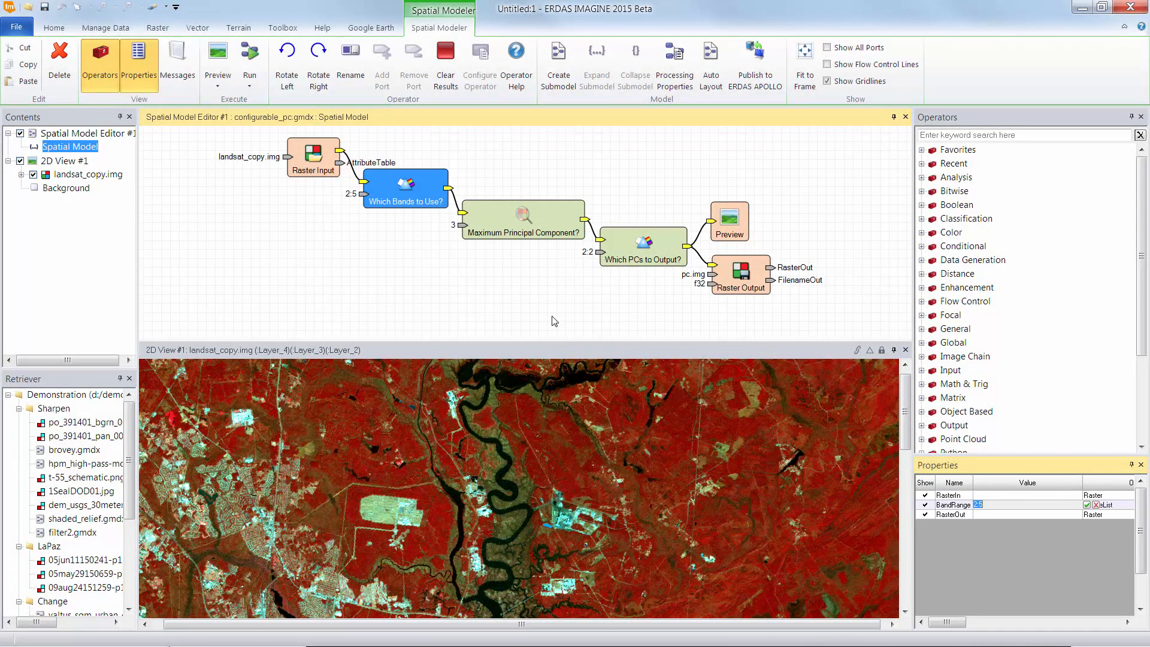
# Clear the landsat_copy.img image from 2D View #1 and preview the spatial model's result there.
pyautogui.click(512, 368)
pyautogui.click(154, 8)
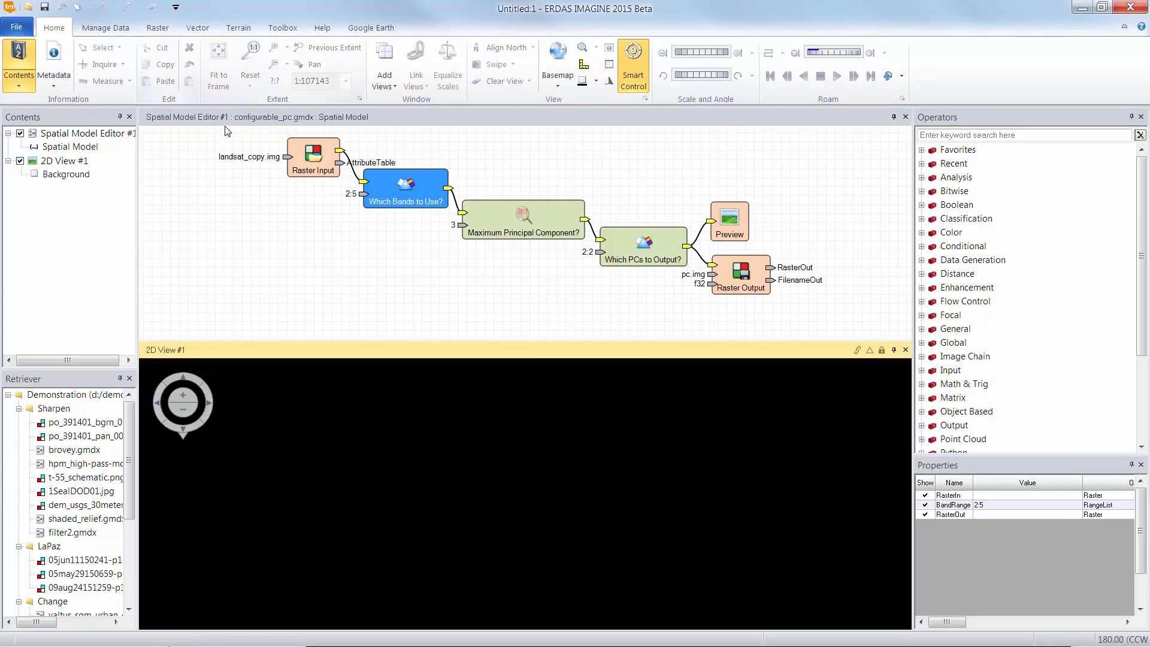
pyautogui.click(227, 119)
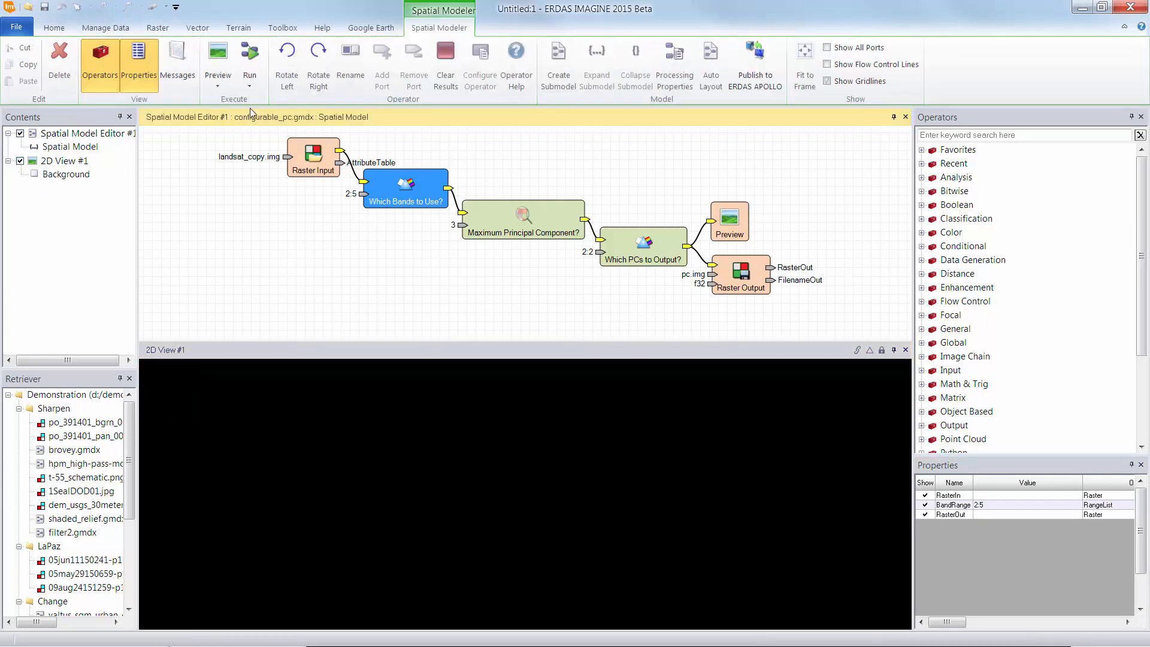
pyautogui.click(226, 57)
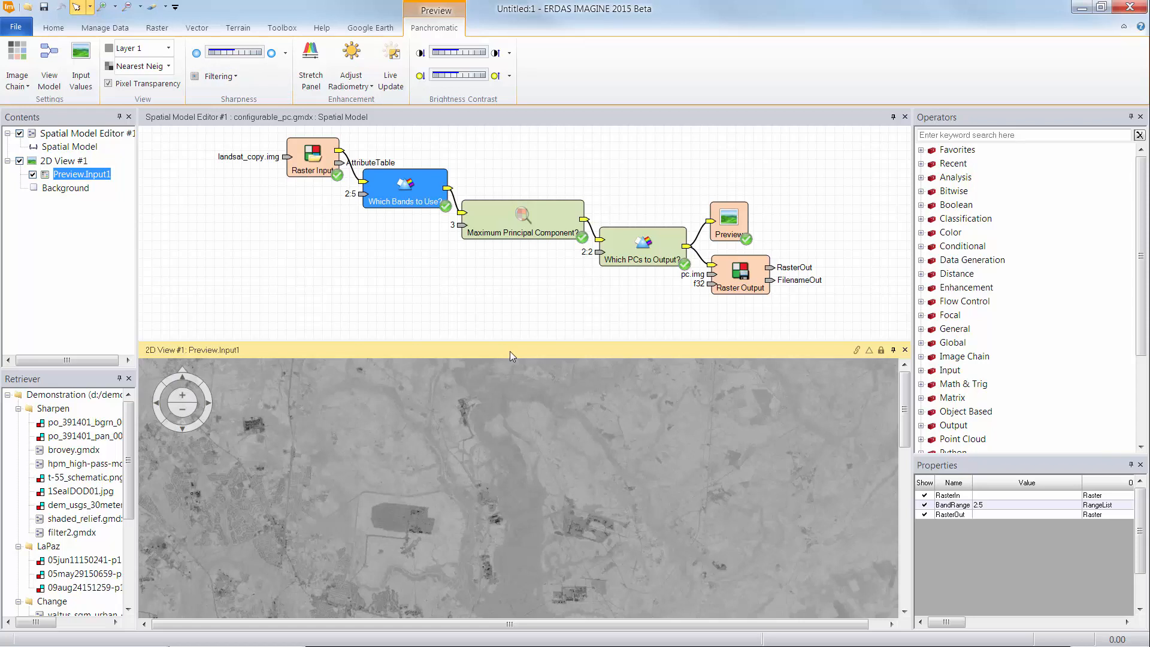
# Locate the Port Input operator among the favorite operators and in the Port group of the Input category.
pyautogui.click(514, 221)
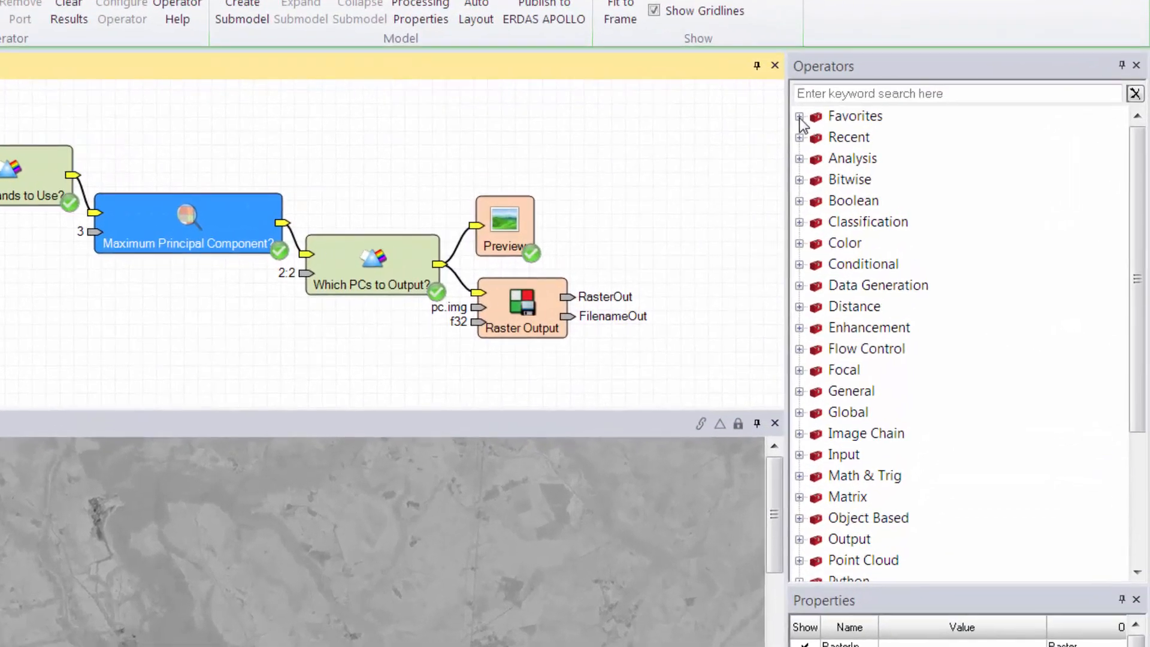
pyautogui.click(916, 149)
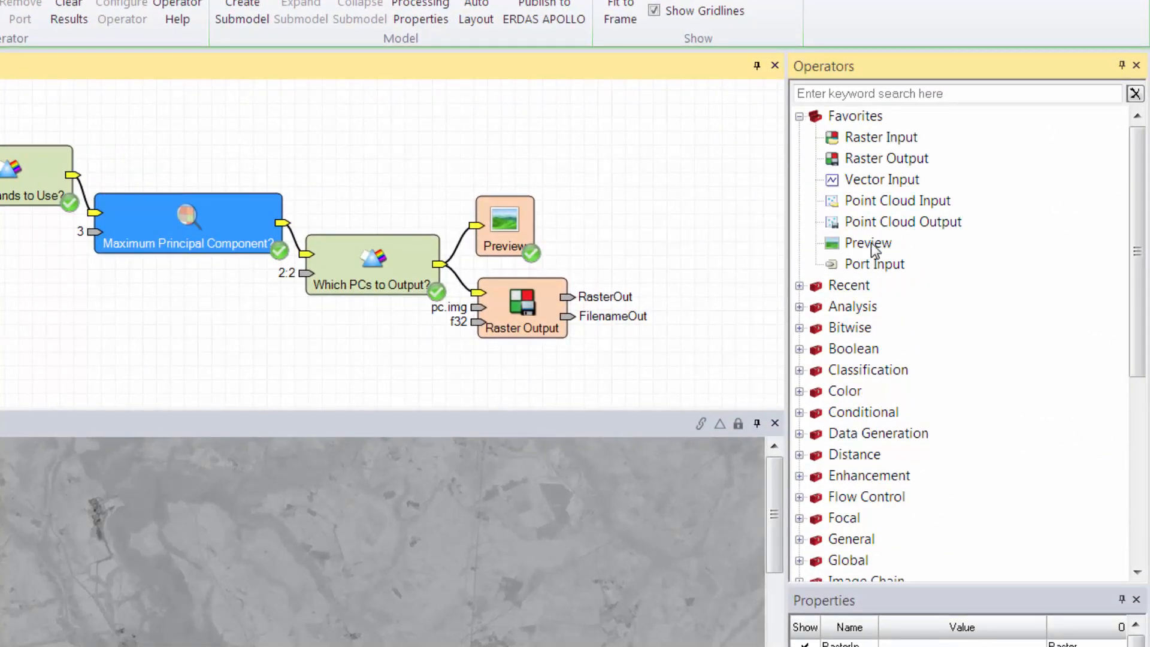
pyautogui.click(873, 265)
pyautogui.moveTo(1136, 246); pyautogui.dragTo(1052, 360)
pyautogui.click(799, 387)
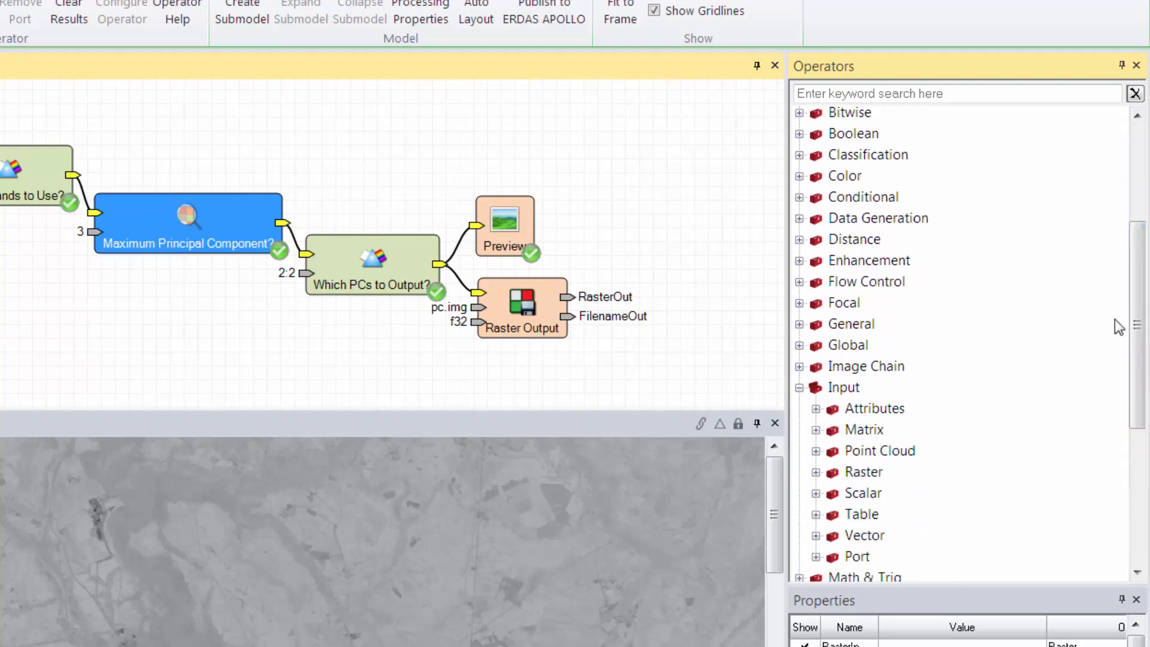
pyautogui.scroll(-3, 1114, 329)
pyautogui.click(816, 388)
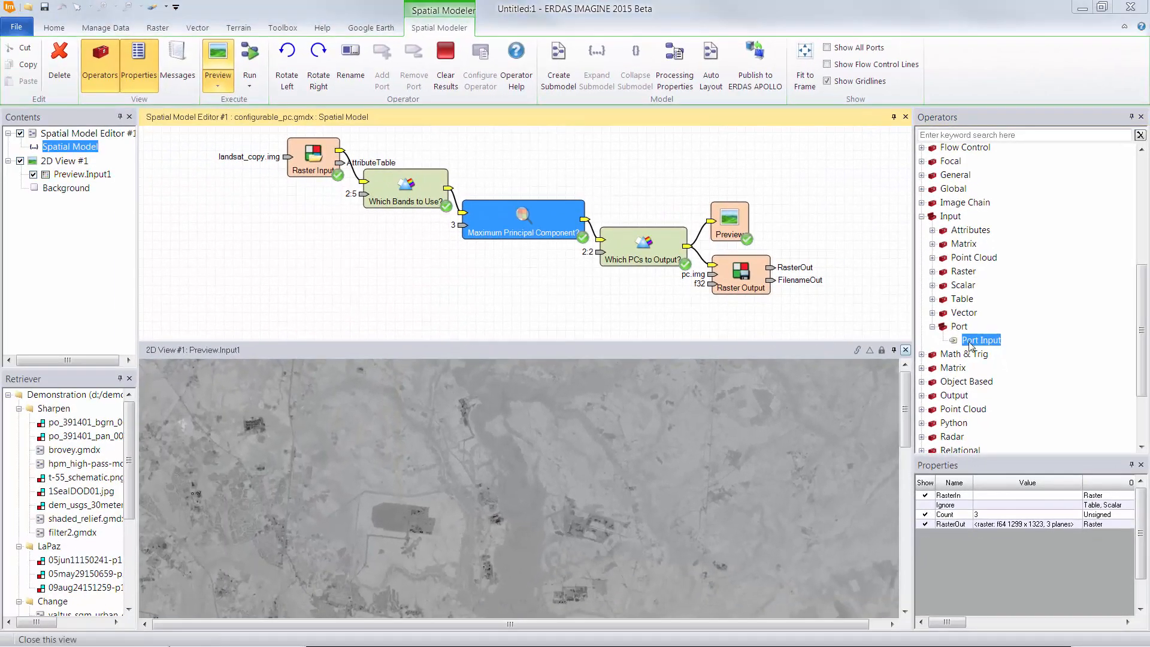
pyautogui.moveTo(1141, 354); pyautogui.dragTo(1116, 176)
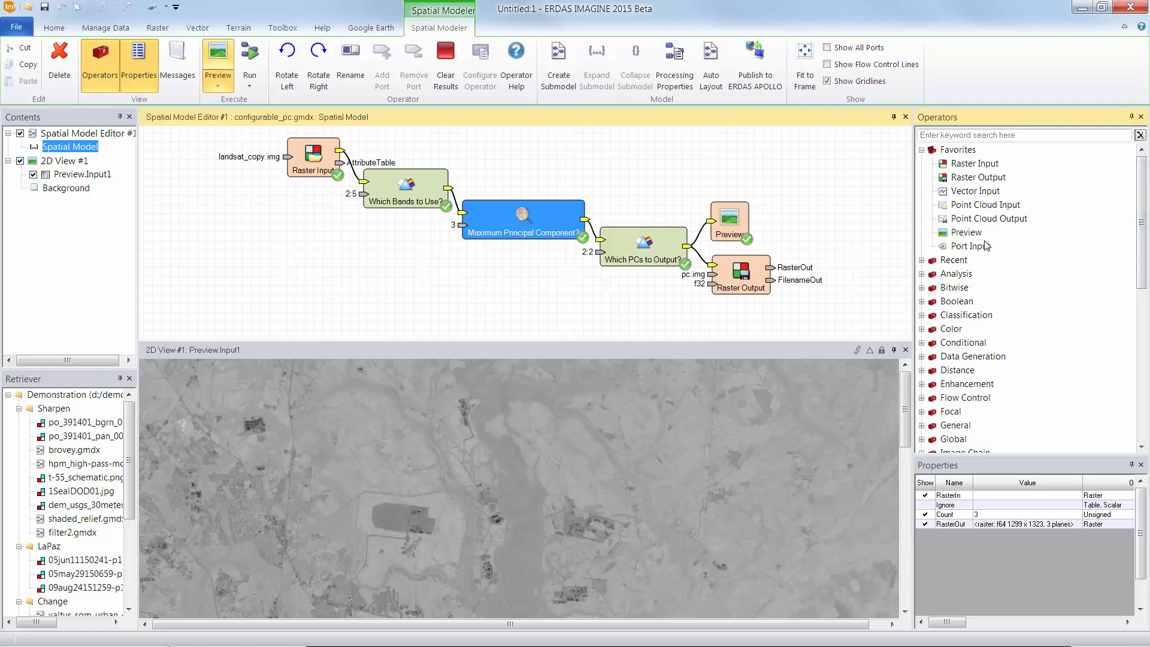
# Add a Port Input operator to the model and connect it to Raster Input's Filename port.
pyautogui.moveTo(964, 246); pyautogui.dragTo(203, 197)
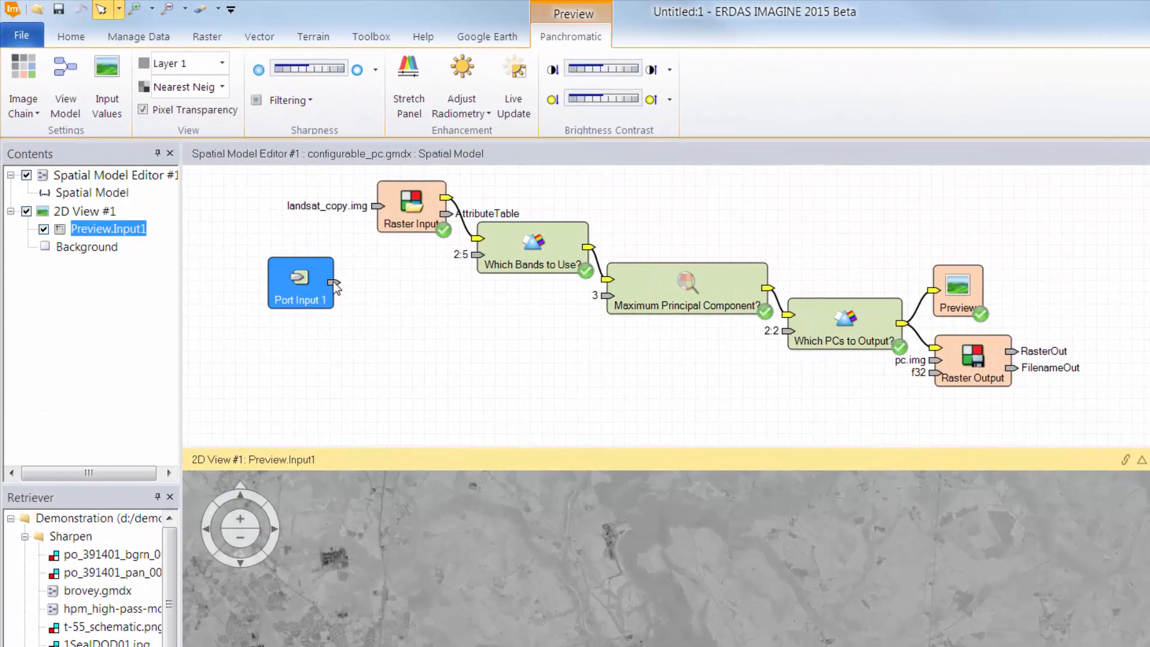
pyautogui.moveTo(264, 222); pyautogui.dragTo(297, 168)
pyautogui.moveTo(373, 212); pyautogui.dragTo(377, 210)
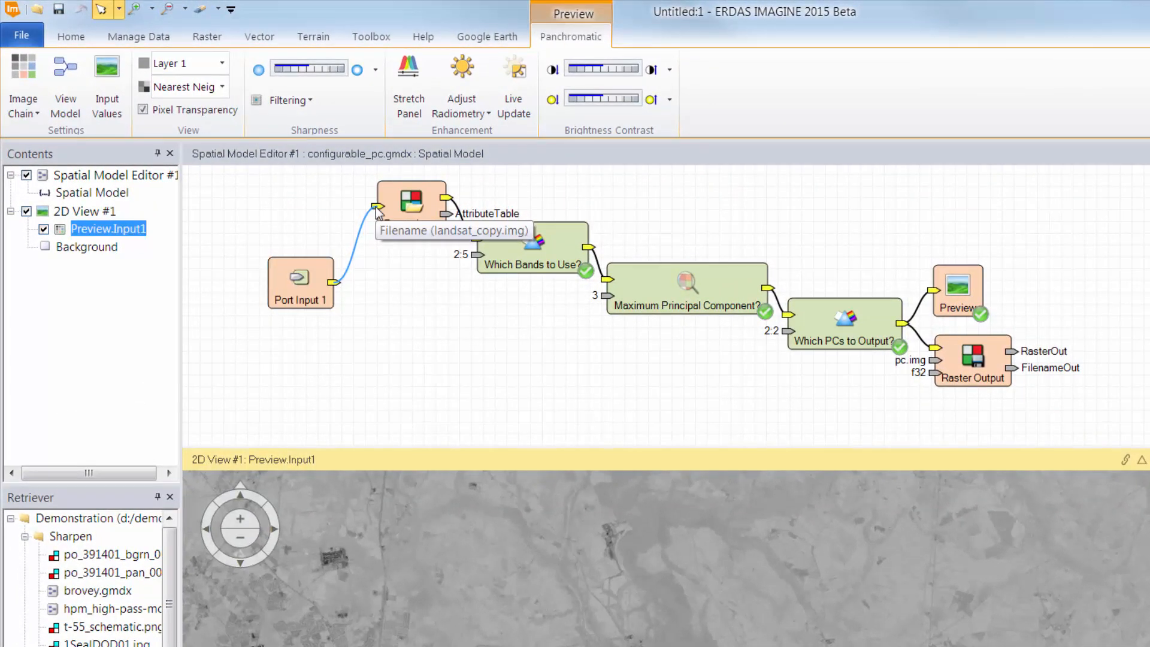
# Name the port feeding Raster Input "Input Image Name" and describe it as "Select the input multispectral image".
pyautogui.click(311, 287)
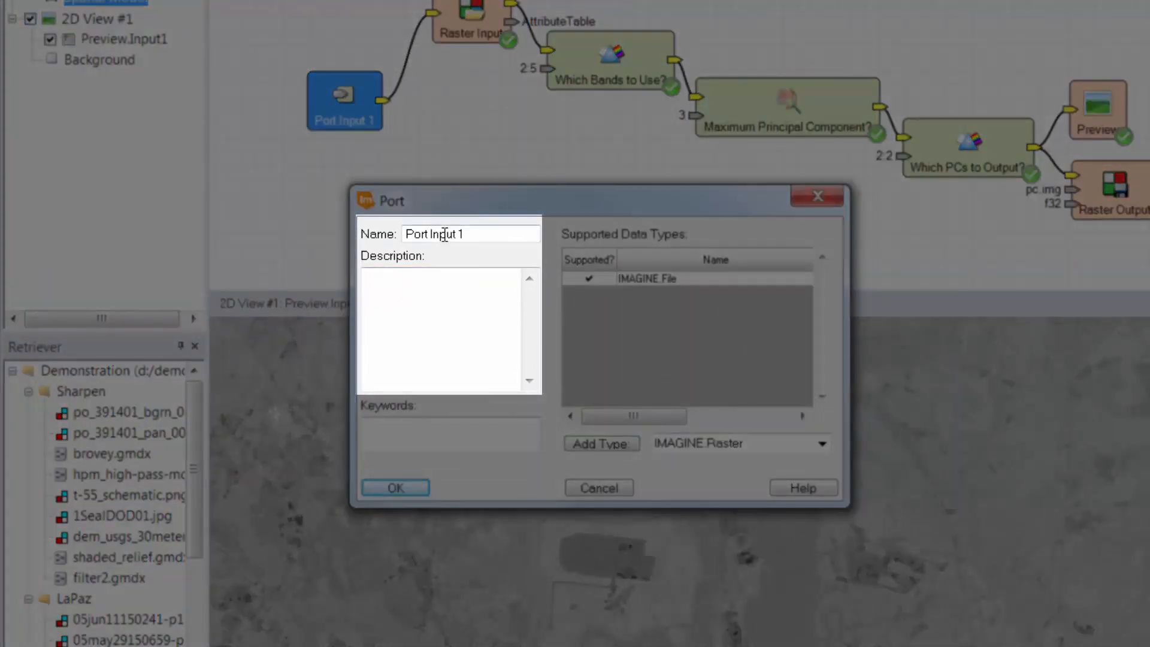
pyautogui.moveTo(490, 233); pyautogui.dragTo(391, 225)
pyautogui.click(406, 310)
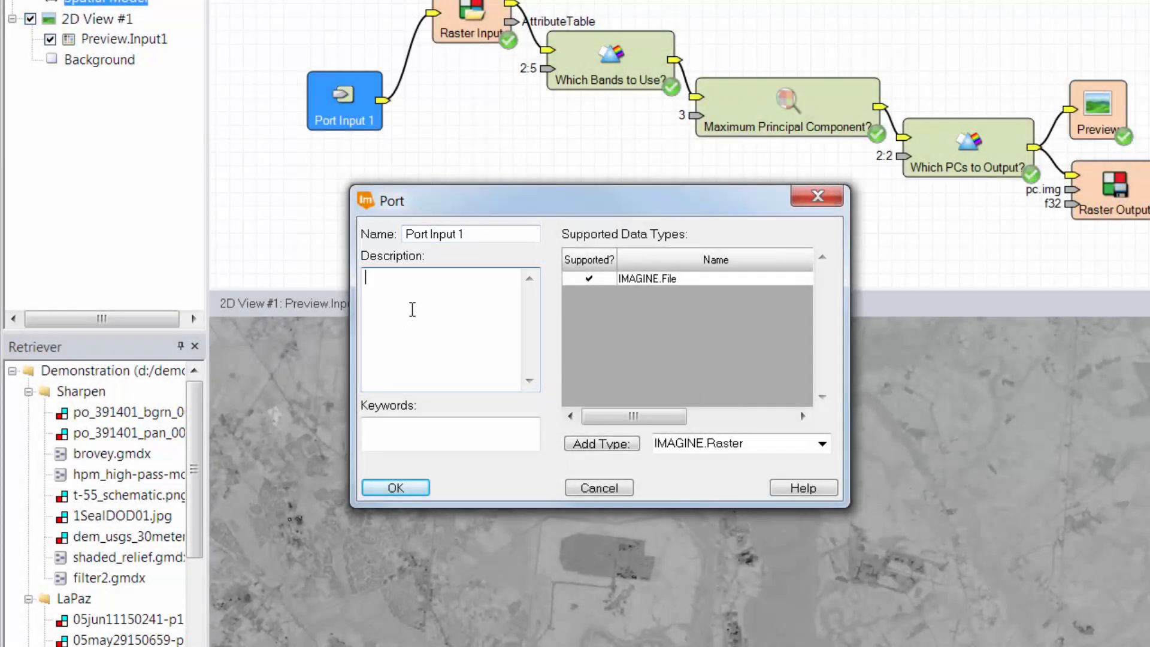
pyautogui.click(505, 231)
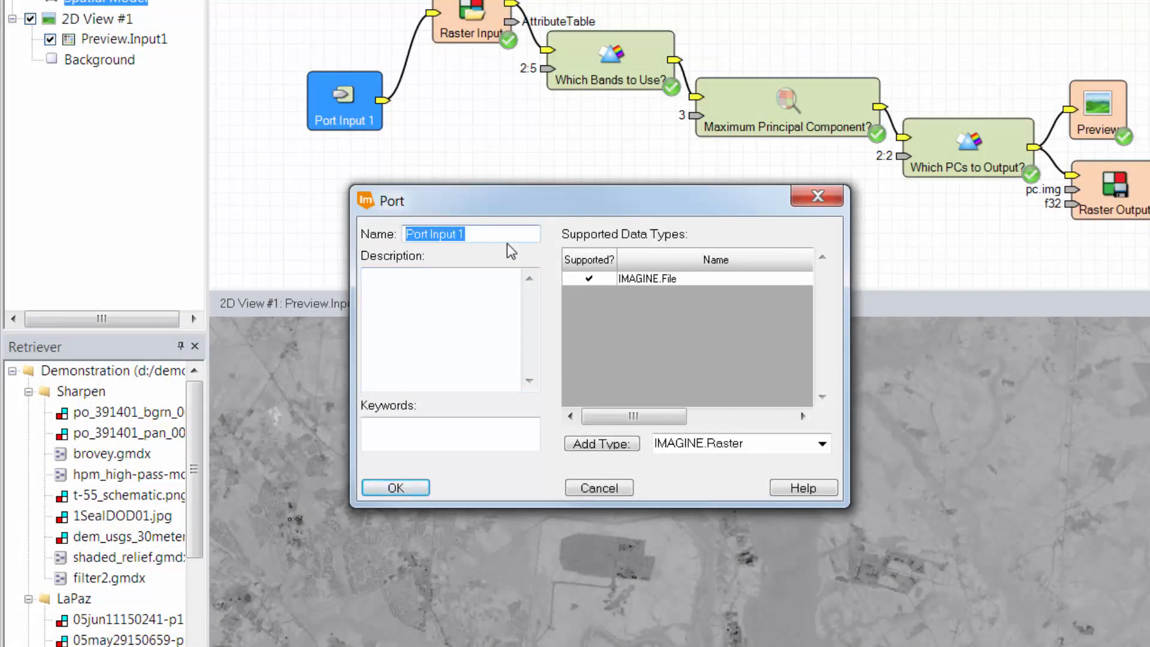
pyautogui.write('Input Im')
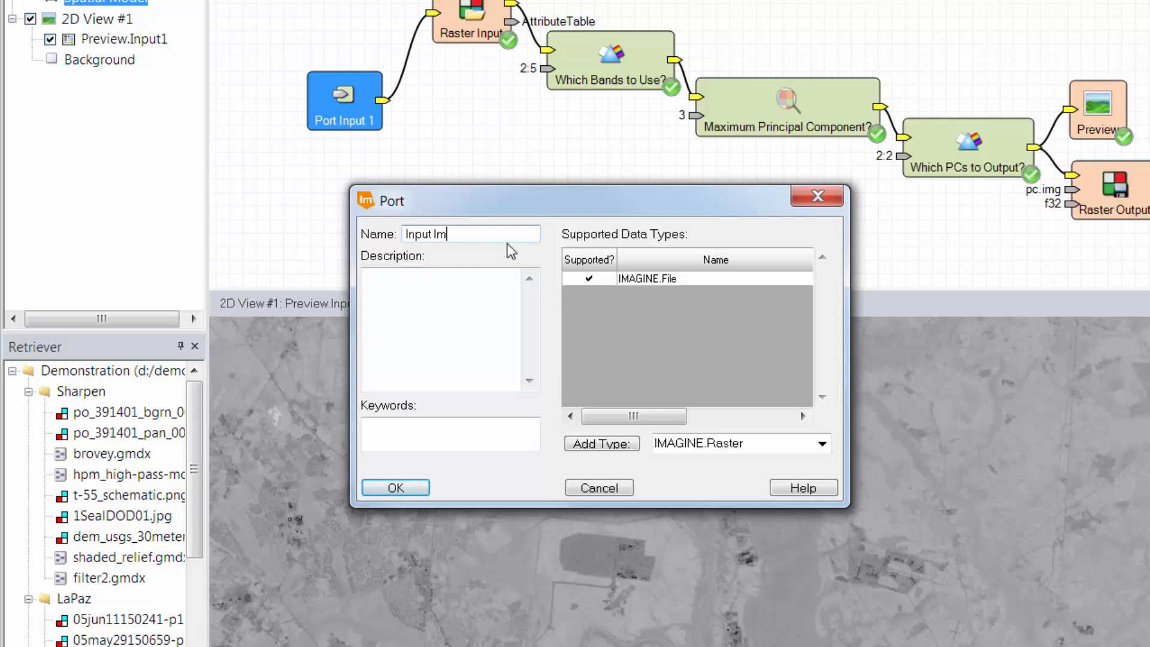
pyautogui.write('age Name')
pyautogui.click(434, 315)
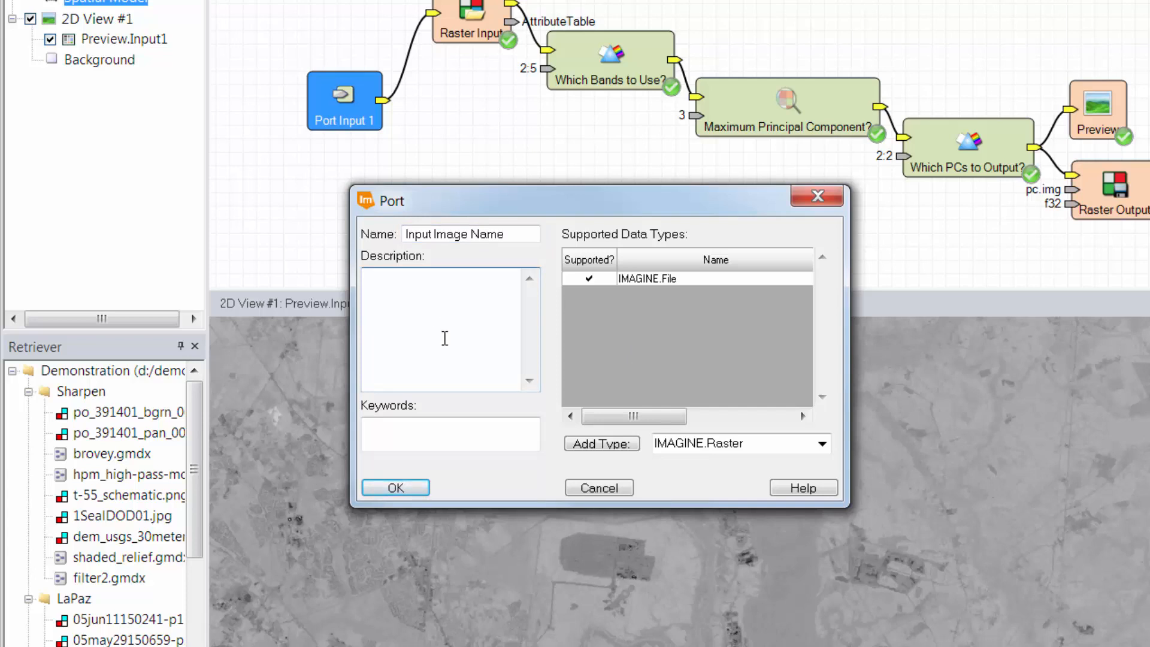
pyautogui.write('Select the input multispectral image')
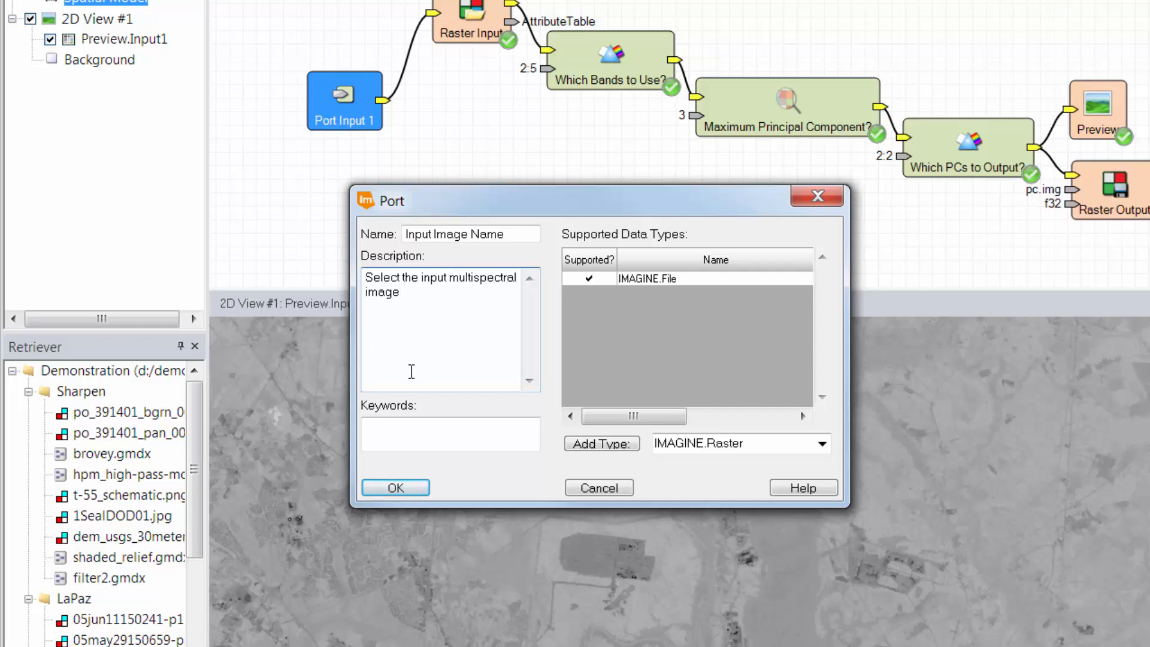
pyautogui.click(417, 435)
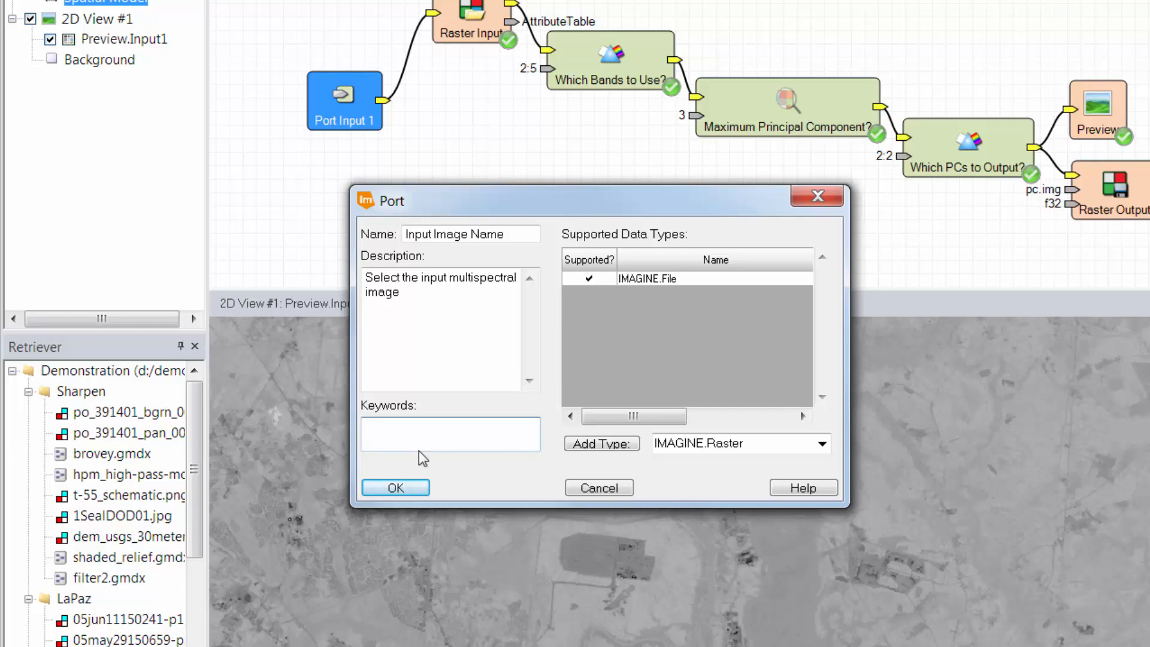
pyautogui.click(395, 488)
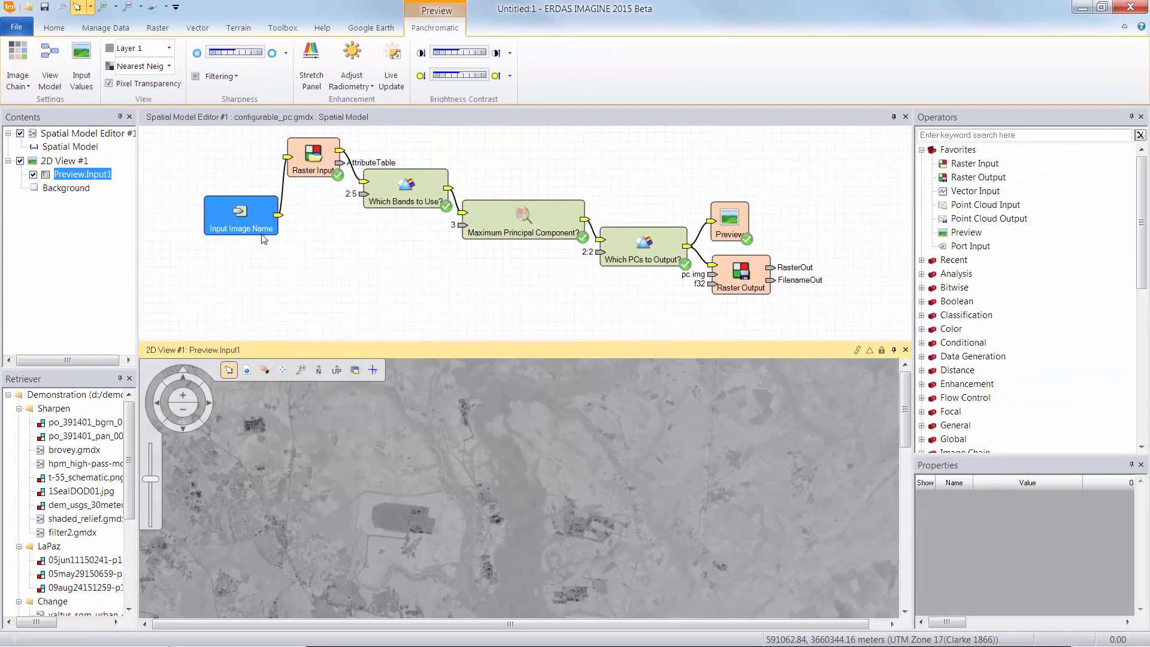
# Align the Input Image Name port beside Raster Input and preview the model with landsat_copy.img as input.
pyautogui.moveTo(255, 210); pyautogui.dragTo(234, 154)
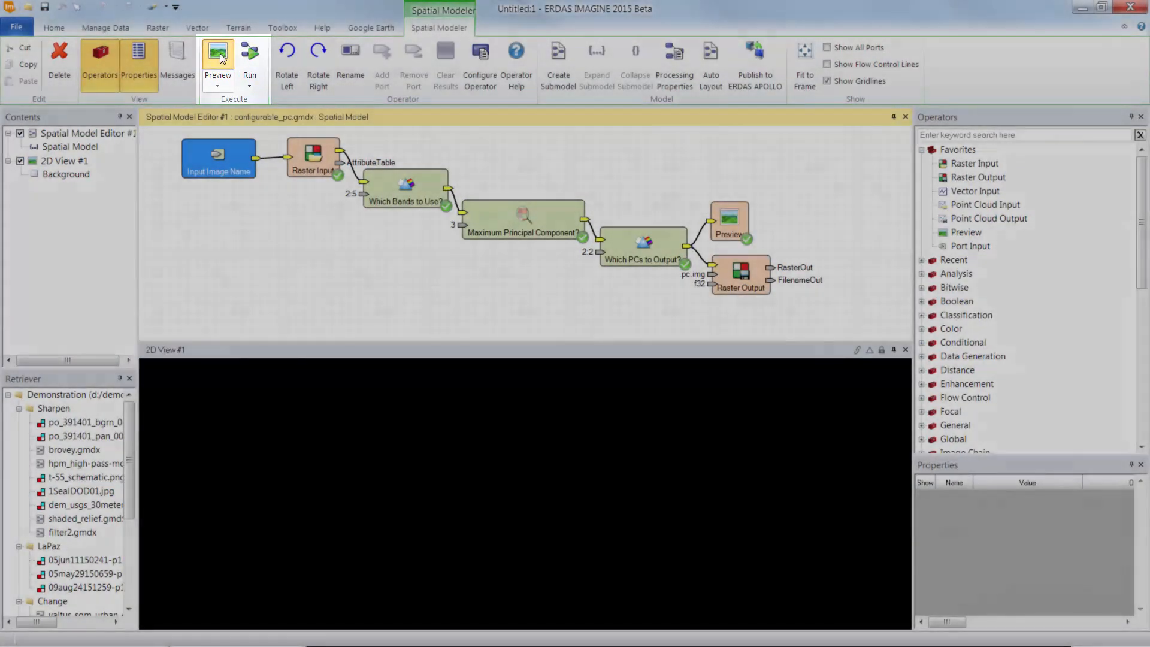
pyautogui.click(221, 56)
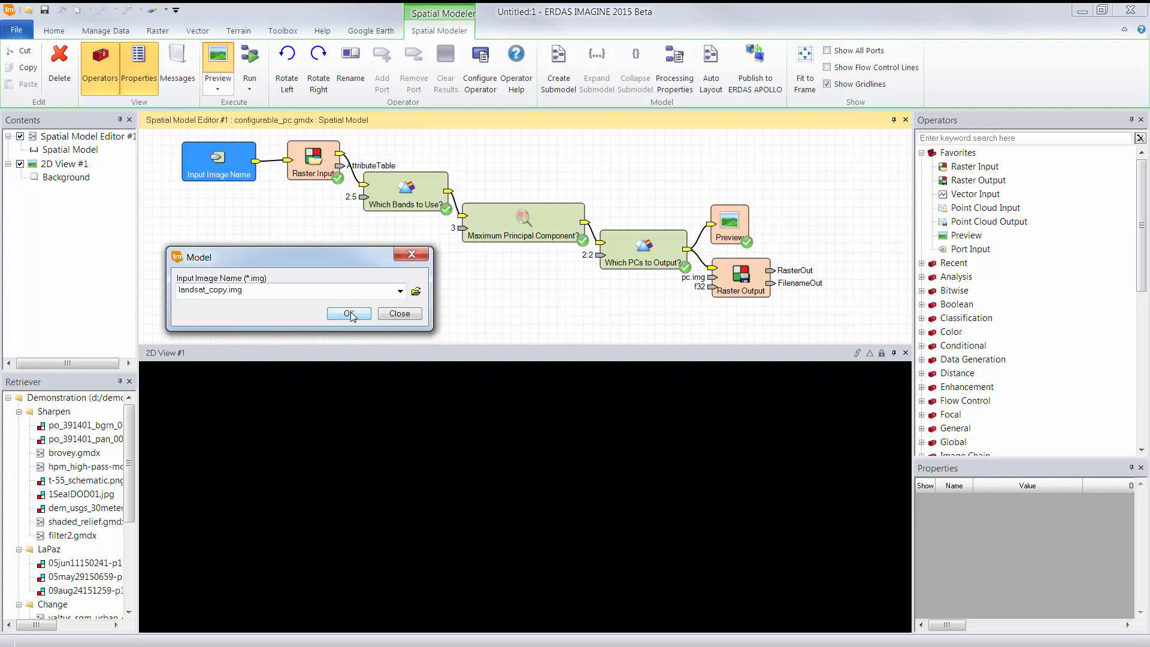
pyautogui.click(349, 314)
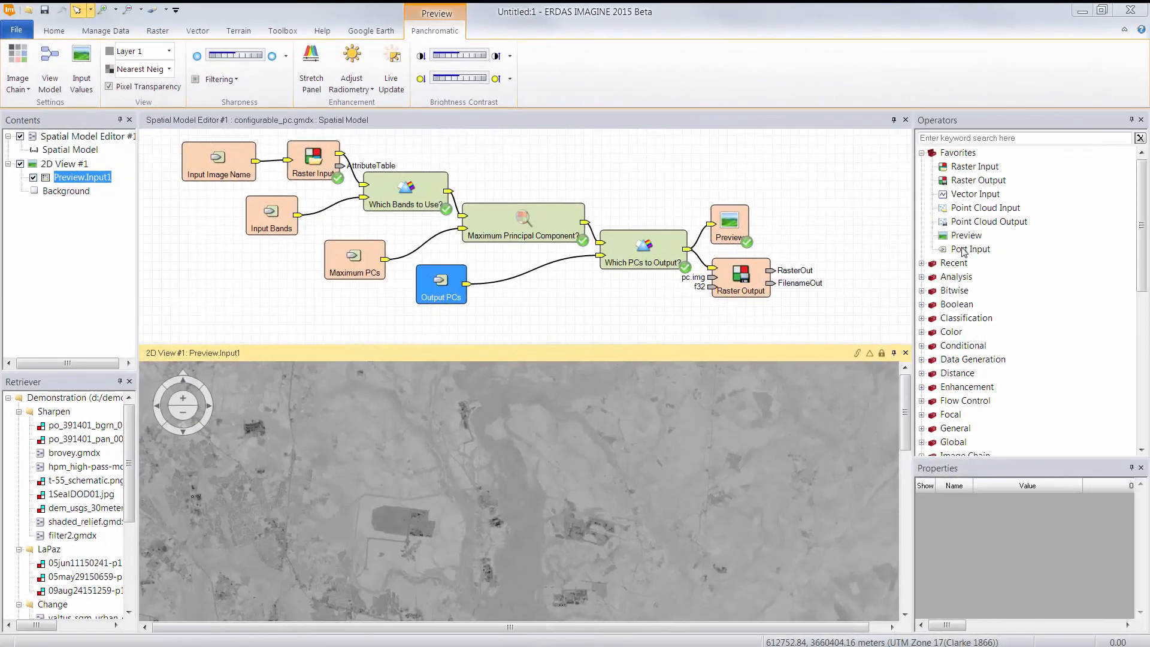
# Add a Port Input for Raster Output's file name, named "Output Name" and described as "Specify the name of the output PC file".
pyautogui.moveTo(970, 249); pyautogui.dragTo(711, 281)
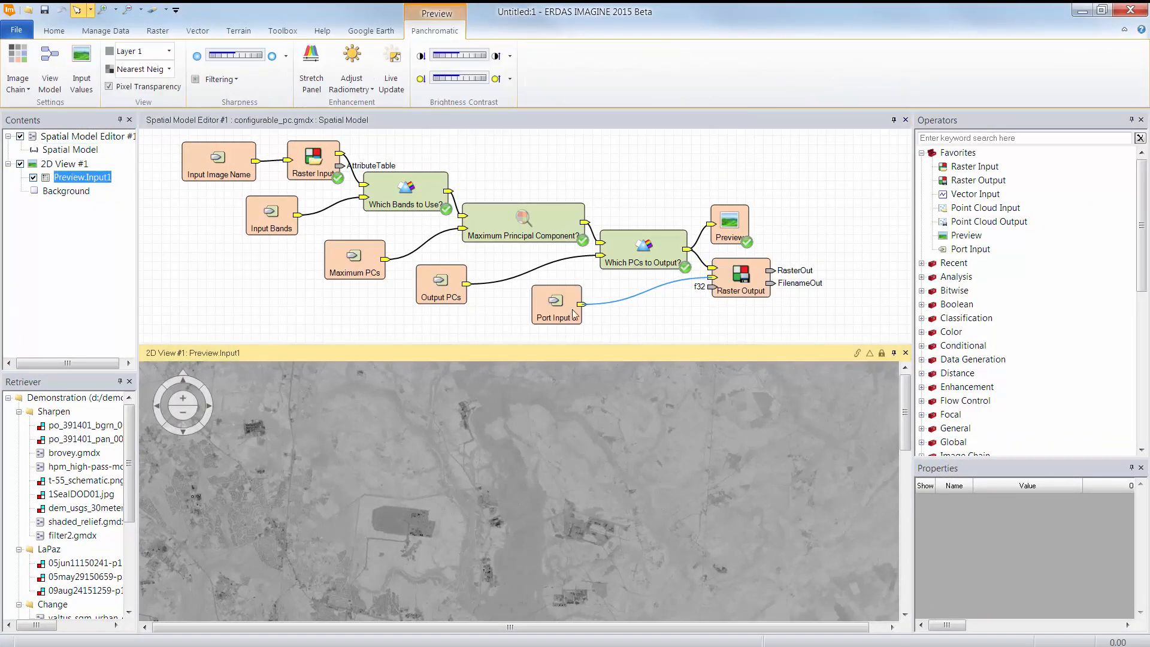
pyautogui.doubleClick(572, 310)
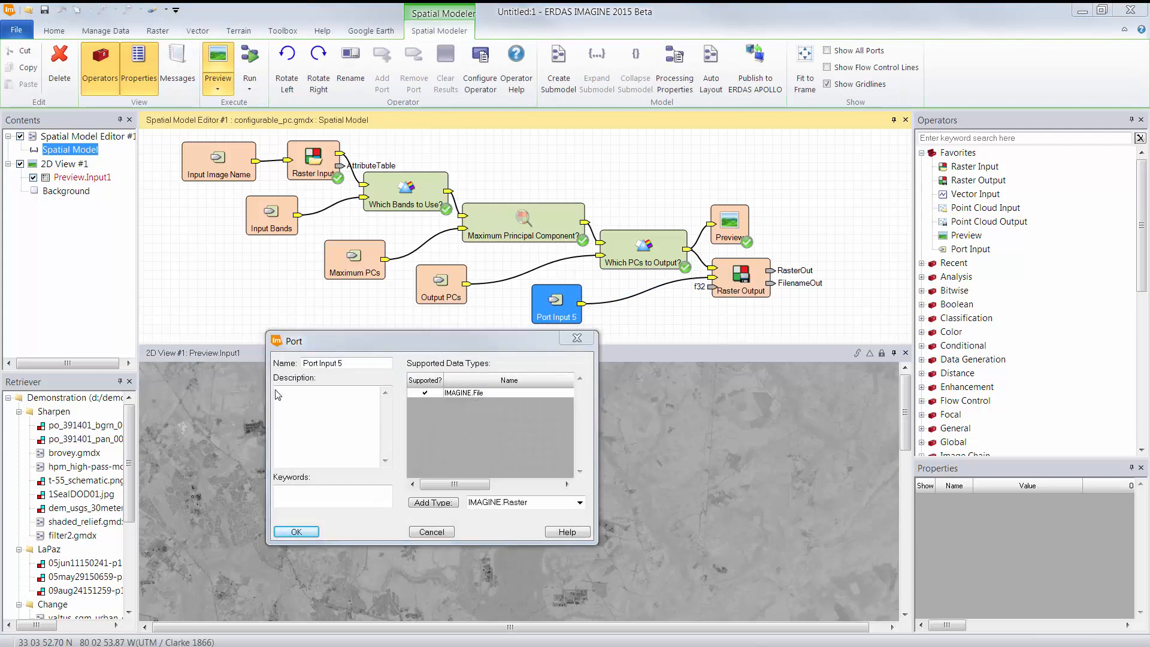
pyautogui.moveTo(354, 363); pyautogui.dragTo(294, 364)
pyautogui.write('Output Name')
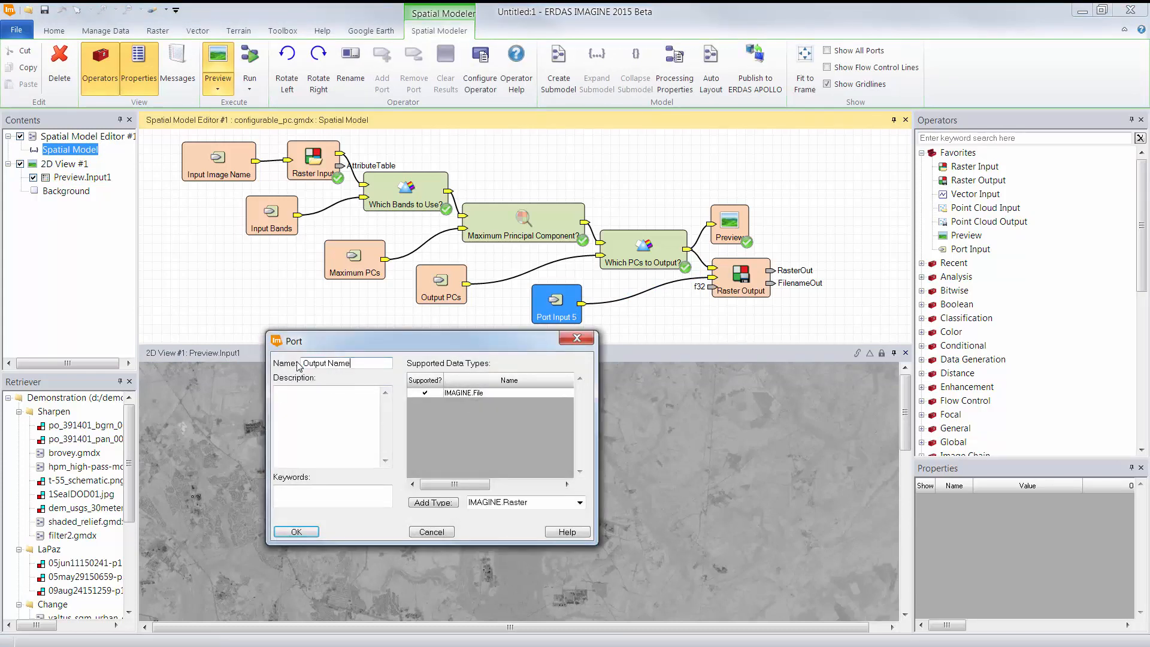
pyautogui.press('Tab')
pyautogui.write('Specify the name of the output PC file')
pyautogui.click(296, 531)
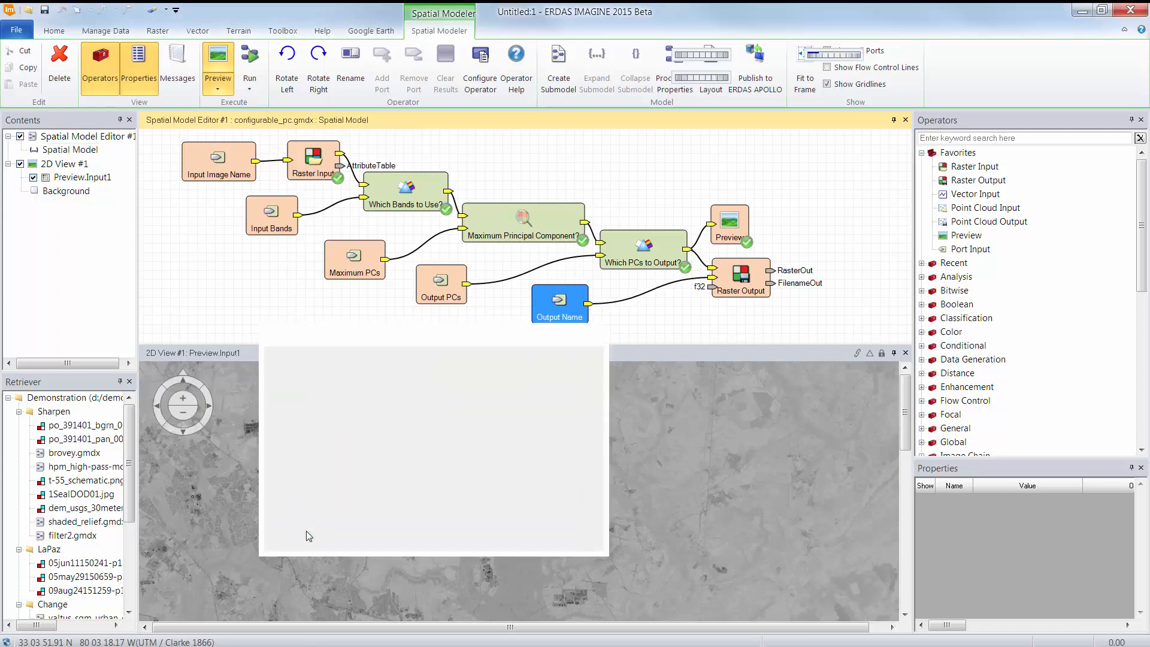
pyautogui.moveTo(564, 309); pyautogui.dragTo(557, 303)
pyautogui.click(559, 309)
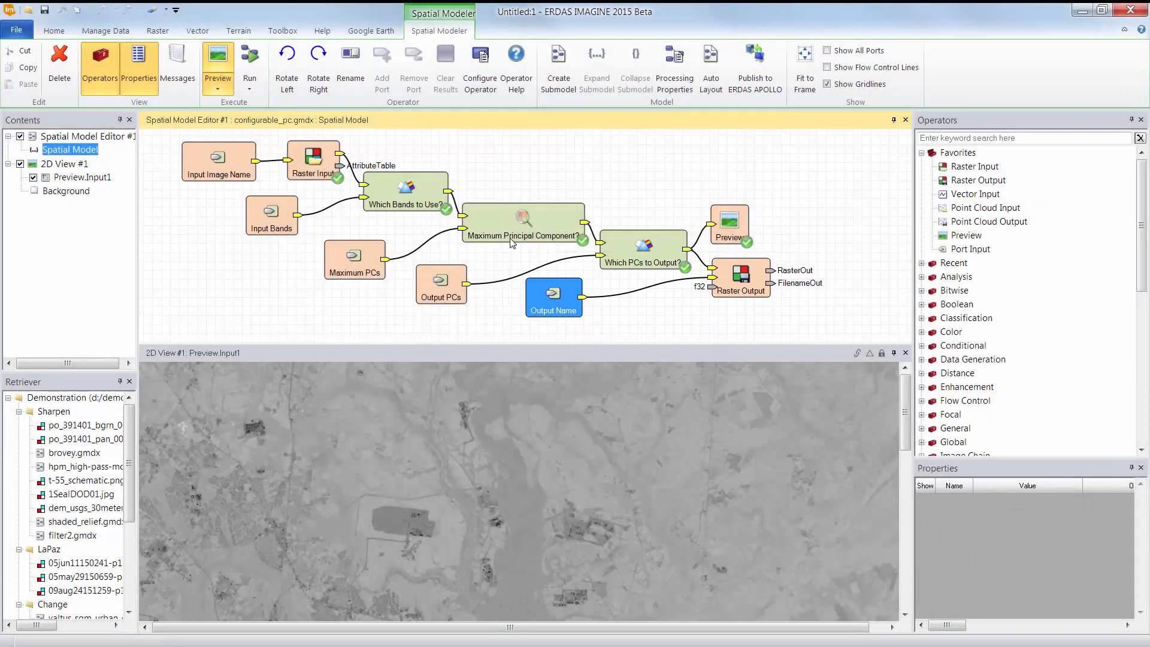
# Save the spatial model in the temp folder as principal.gmdx.
pyautogui.click(16, 31)
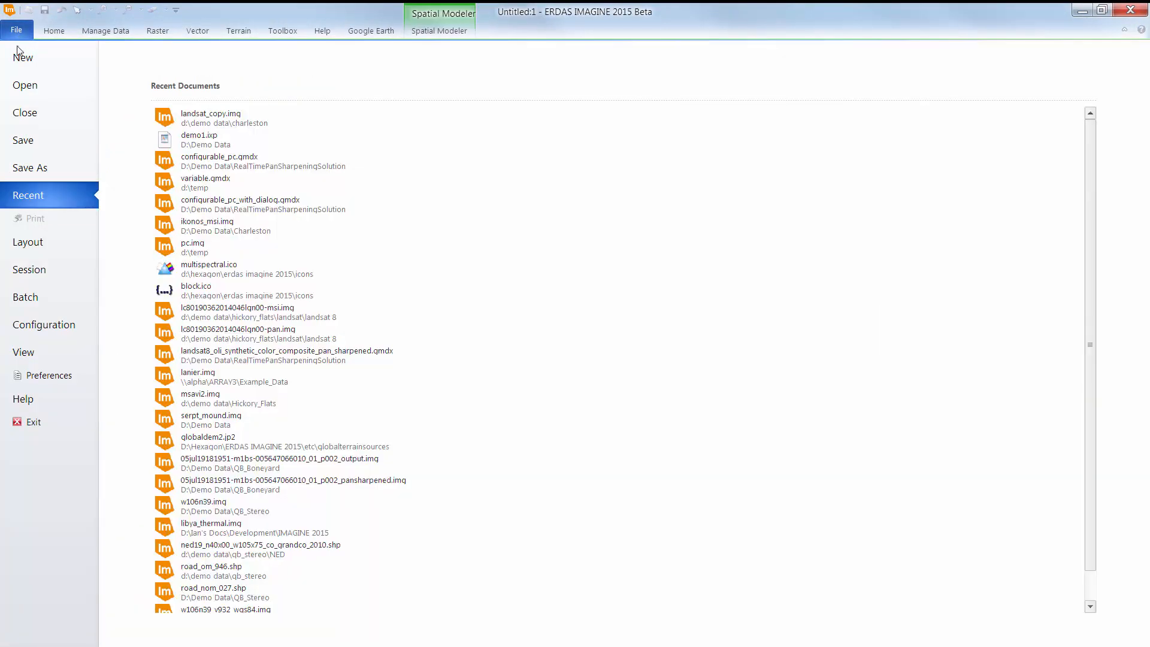
pyautogui.click(35, 170)
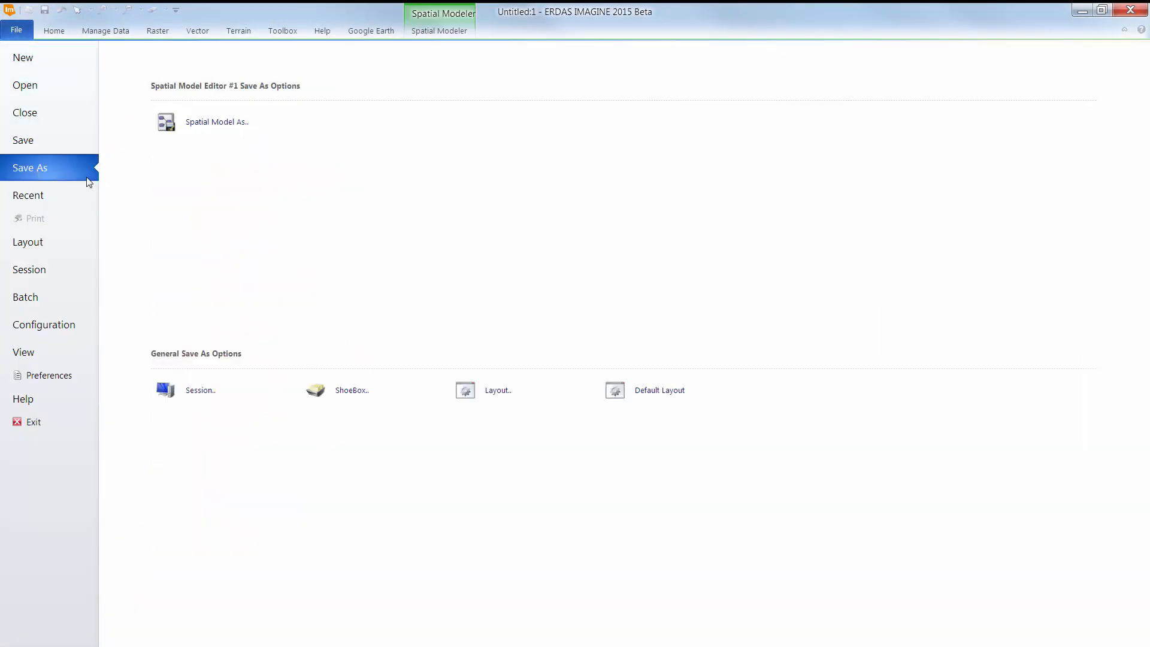
pyautogui.click(239, 126)
pyautogui.write('pri')
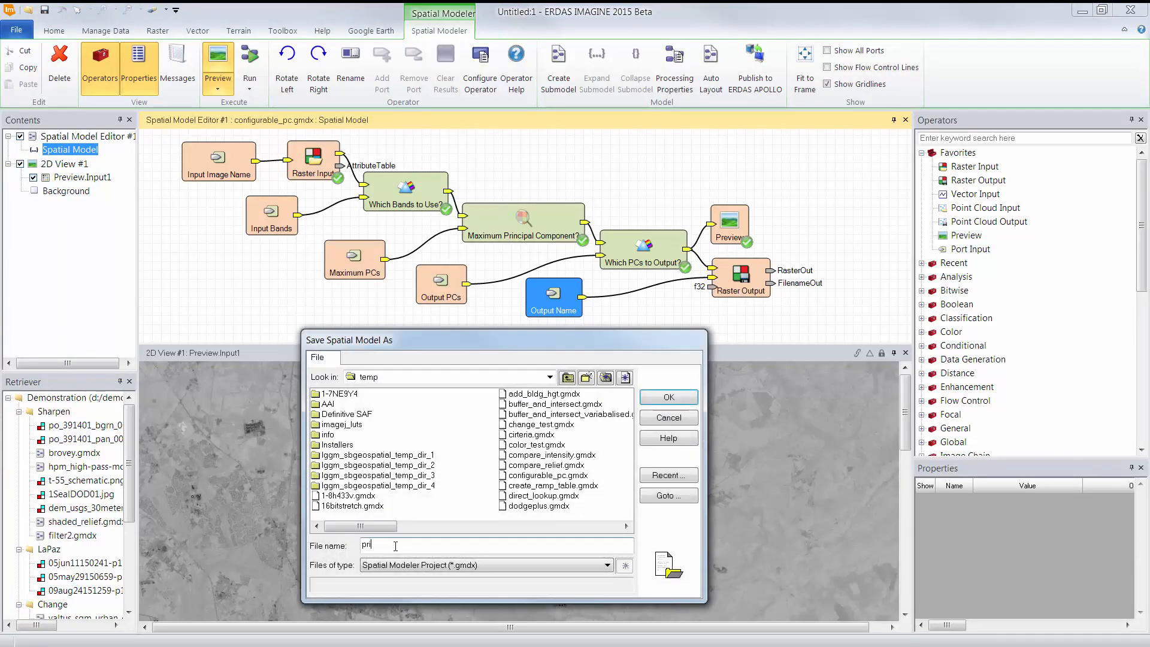
pyautogui.write('ncipal')
pyautogui.click(684, 393)
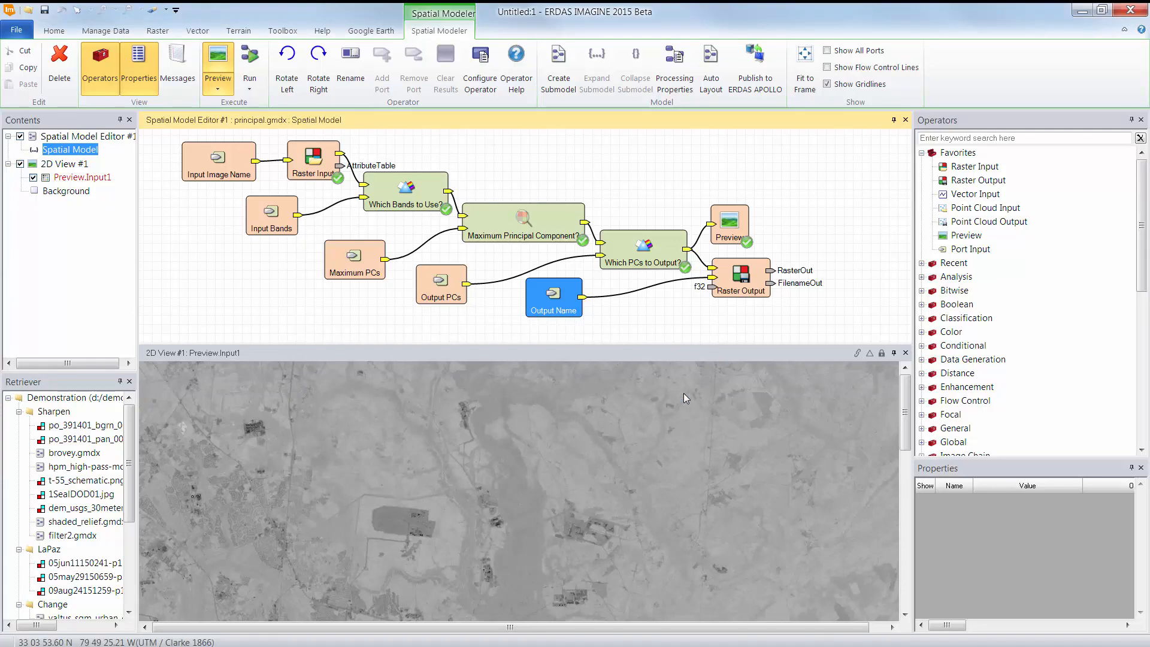
# Close the spatial model editor, the 2D view and the remaining modeler panes.
pyautogui.click(905, 120)
pyautogui.click(909, 119)
pyautogui.click(1141, 118)
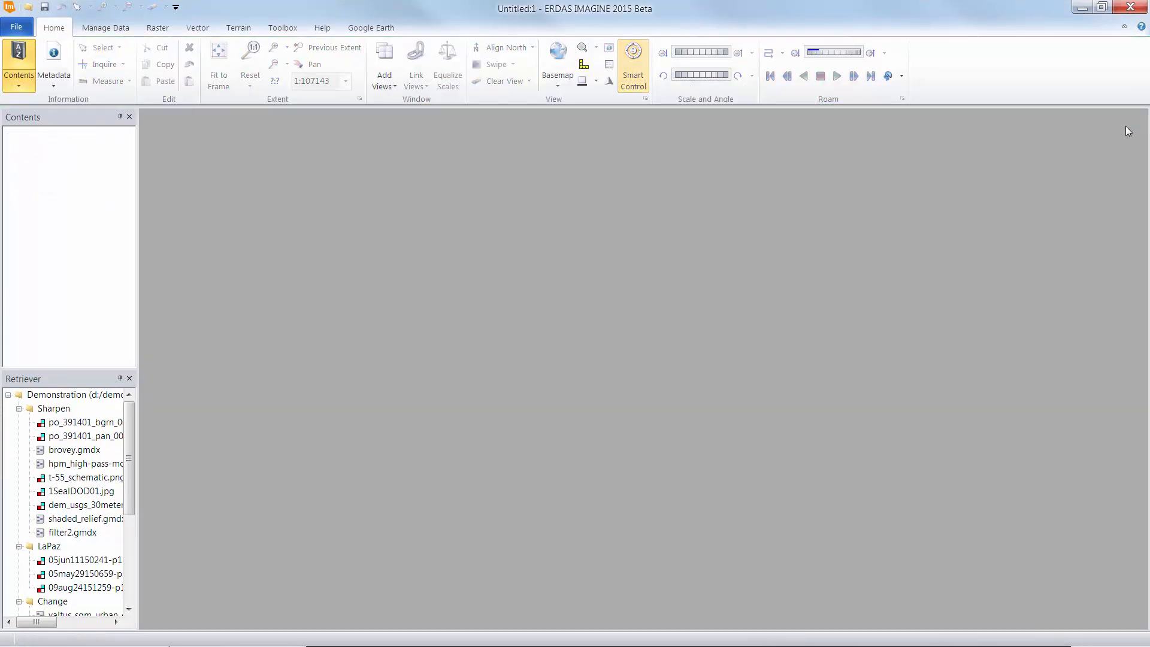
# Launch the saved spatial model principal.gmdx from the recent files without opening it in the editor.
pyautogui.click(285, 29)
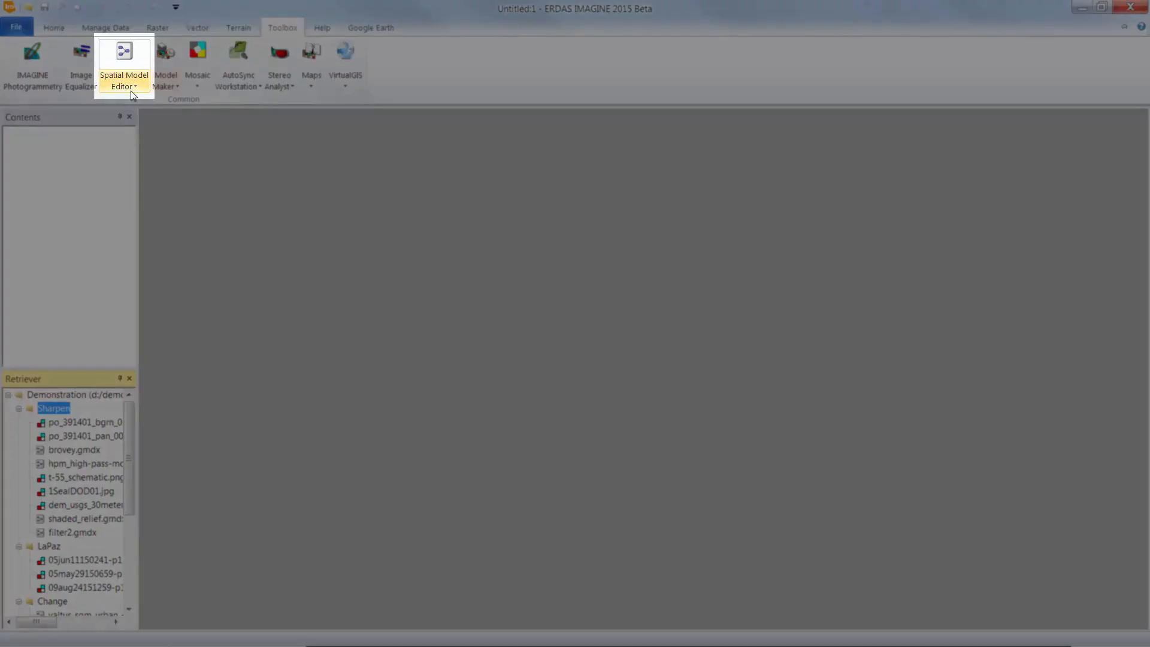
pyautogui.click(133, 91)
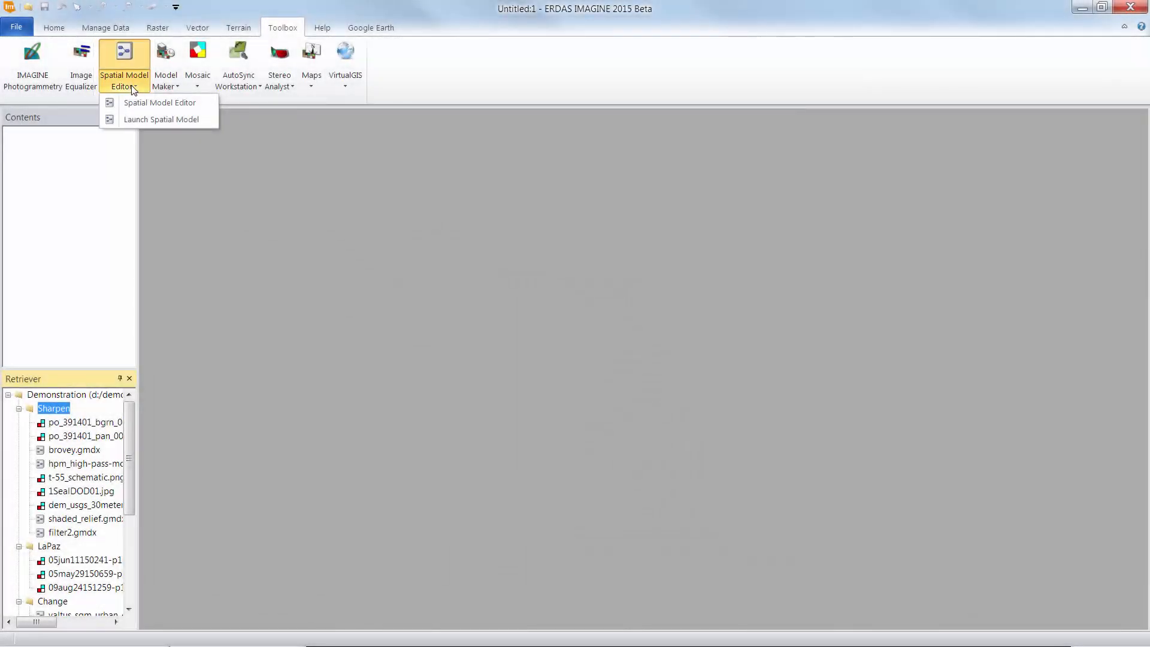
pyautogui.click(164, 120)
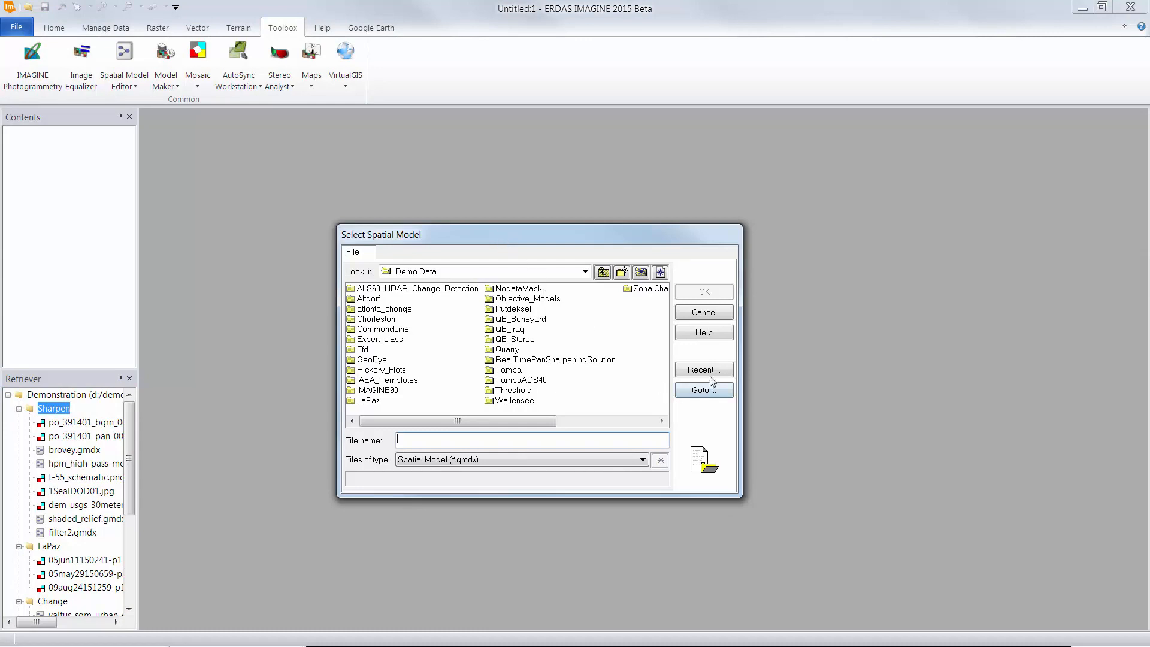
pyautogui.click(704, 370)
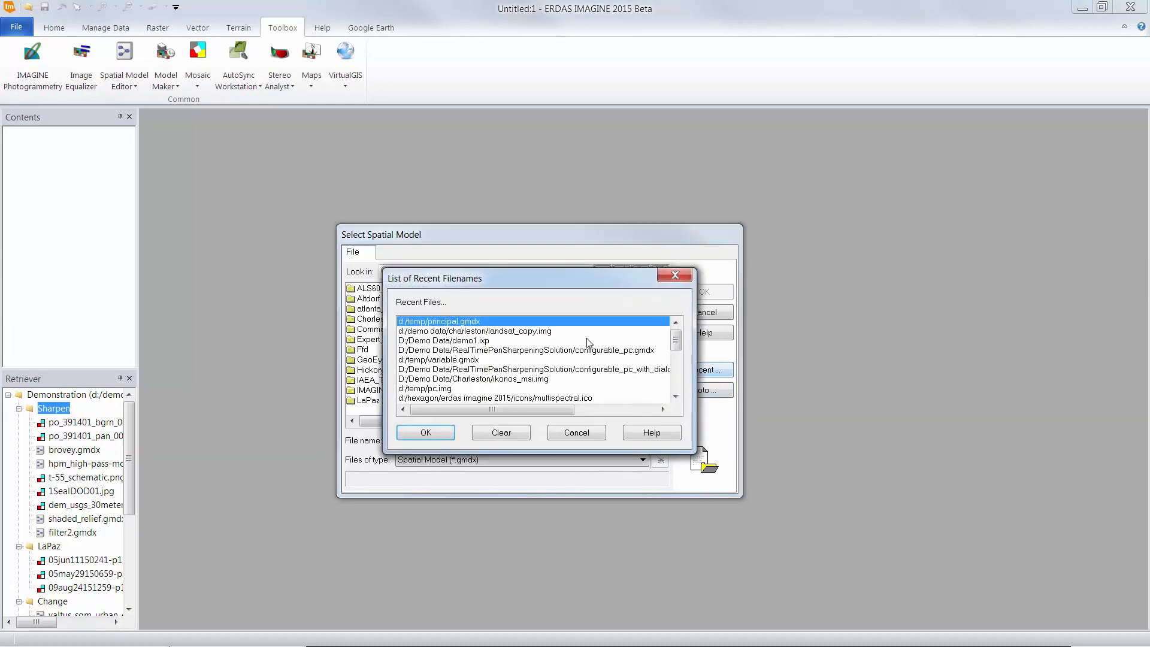
pyautogui.doubleClick(478, 323)
pyautogui.click(726, 293)
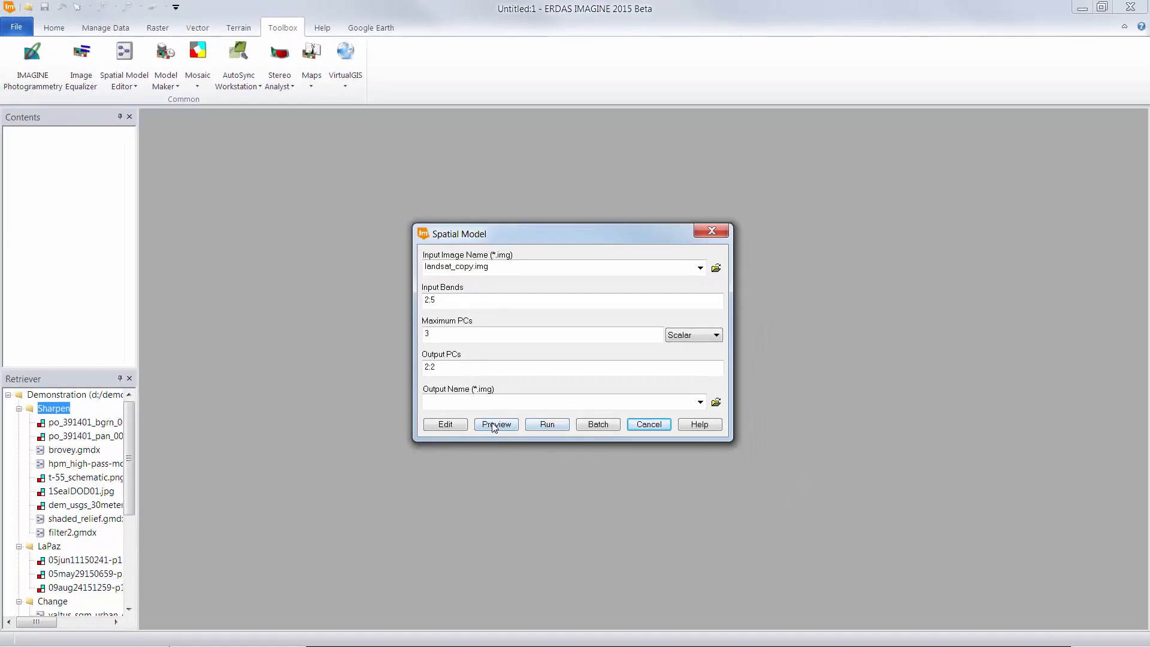
# Preview the principal components model with landsat_copy.img, Input Bands 2:5, Maximum PCs 3 and Output PCs 2:2, and examine the image.
pyautogui.click(495, 425)
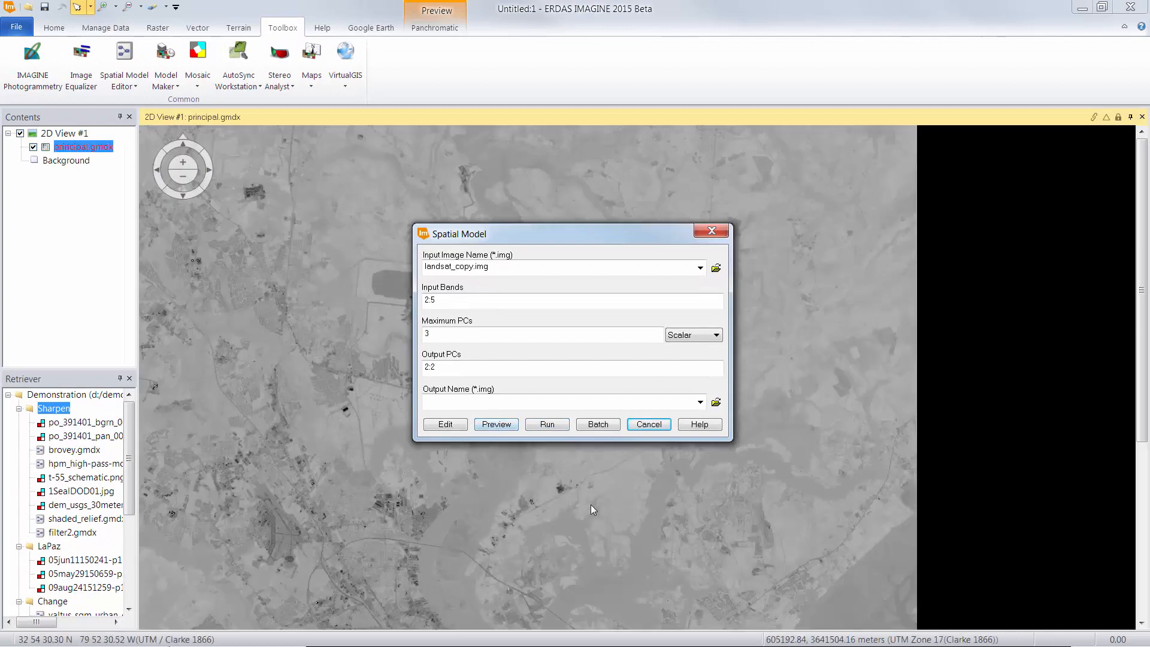
pyautogui.click(591, 504)
pyautogui.scroll(2, 575, 499)
pyautogui.moveTo(462, 361); pyautogui.dragTo(579, 368)
# Examine the image chain choices and the available layers for the panchromatic preview.
pyautogui.click(434, 28)
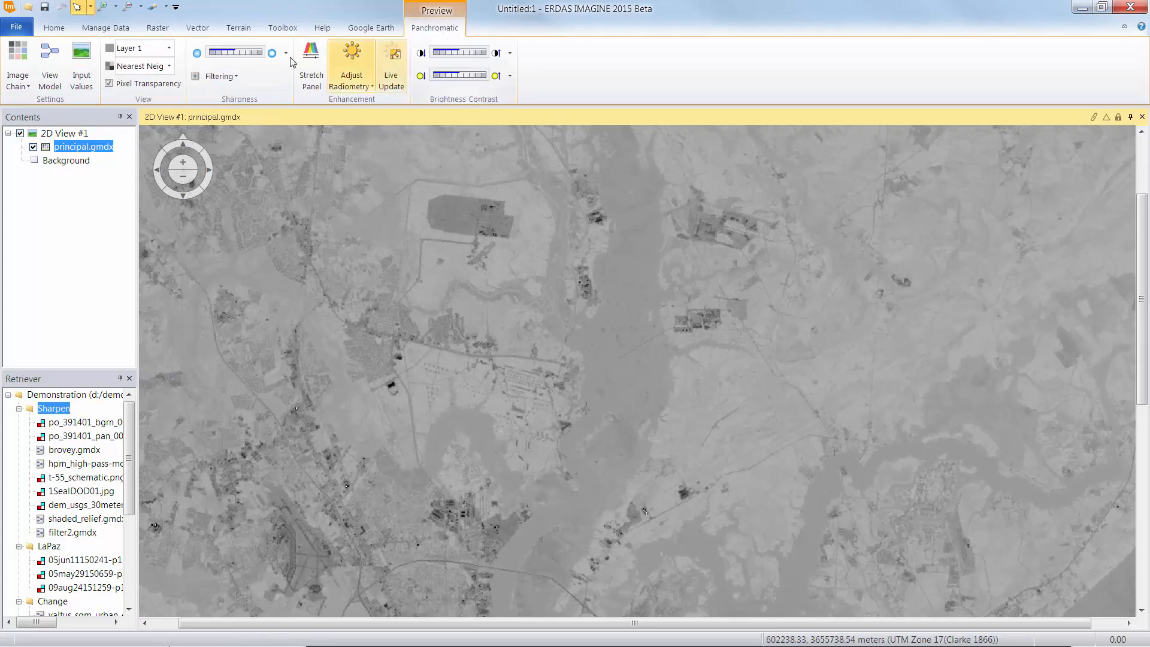
pyautogui.click(25, 88)
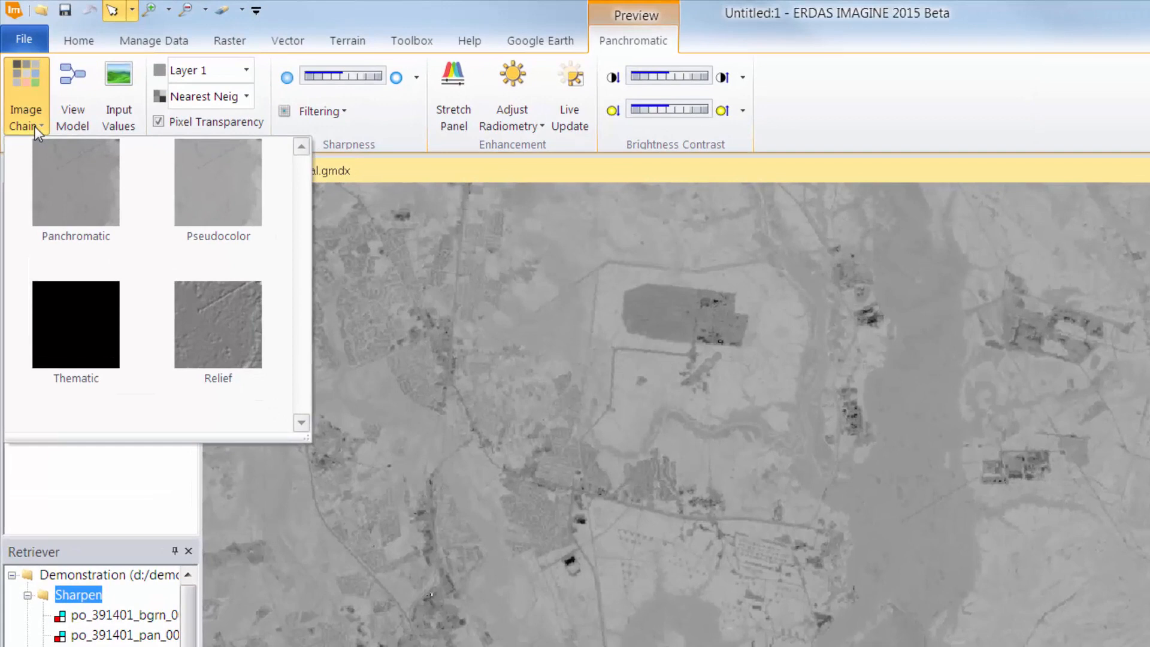
pyautogui.click(395, 9)
pyautogui.click(246, 71)
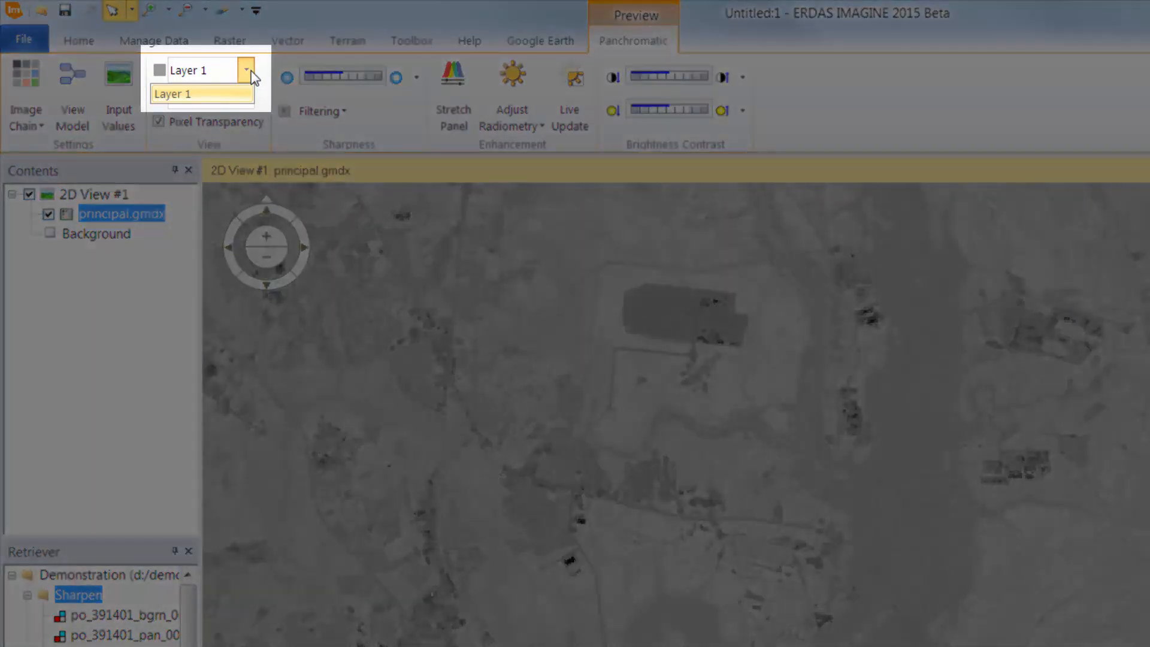
pyautogui.click(248, 70)
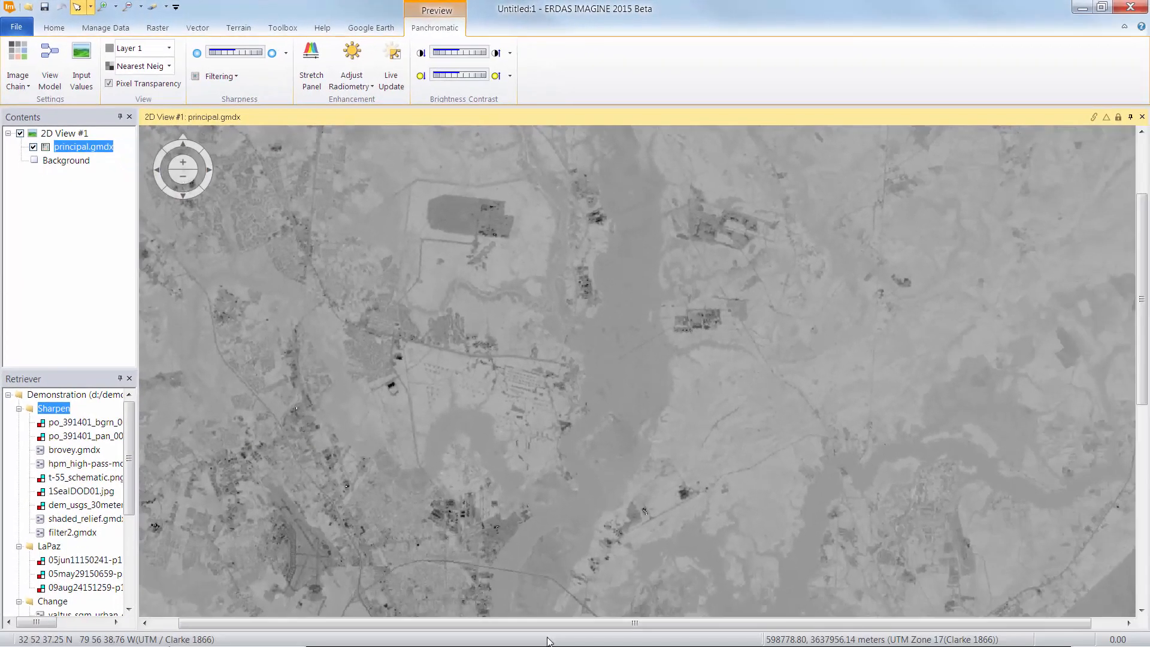
# Change the preview's contrast stretch type to Equal Clip.
pyautogui.click(318, 76)
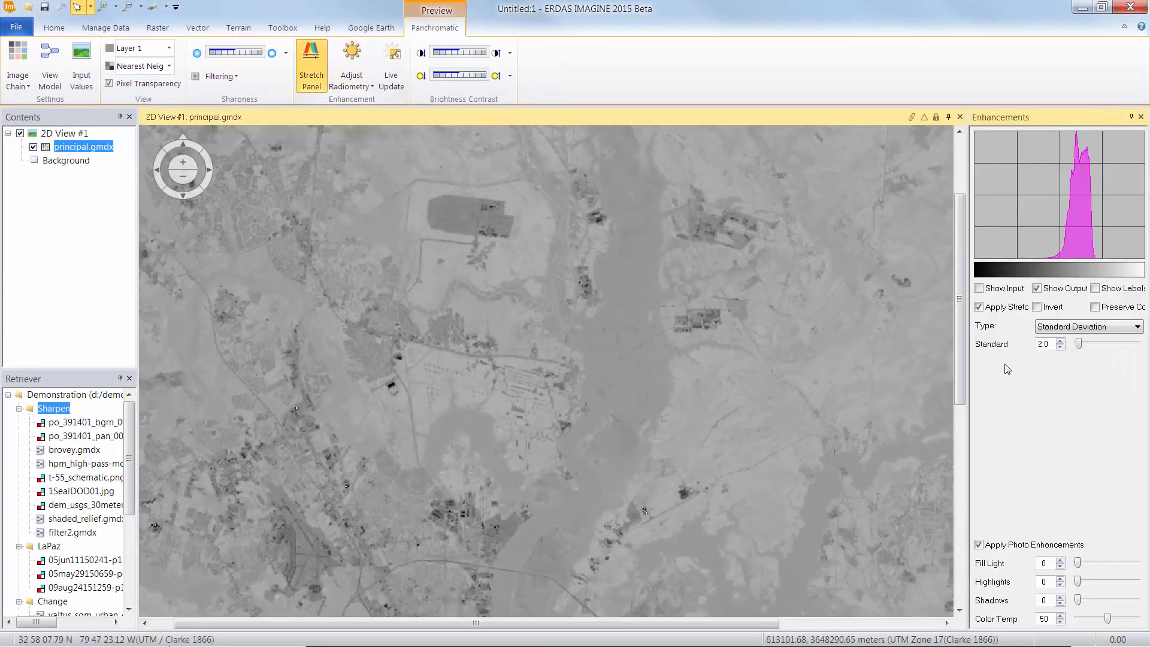
pyautogui.click(1057, 330)
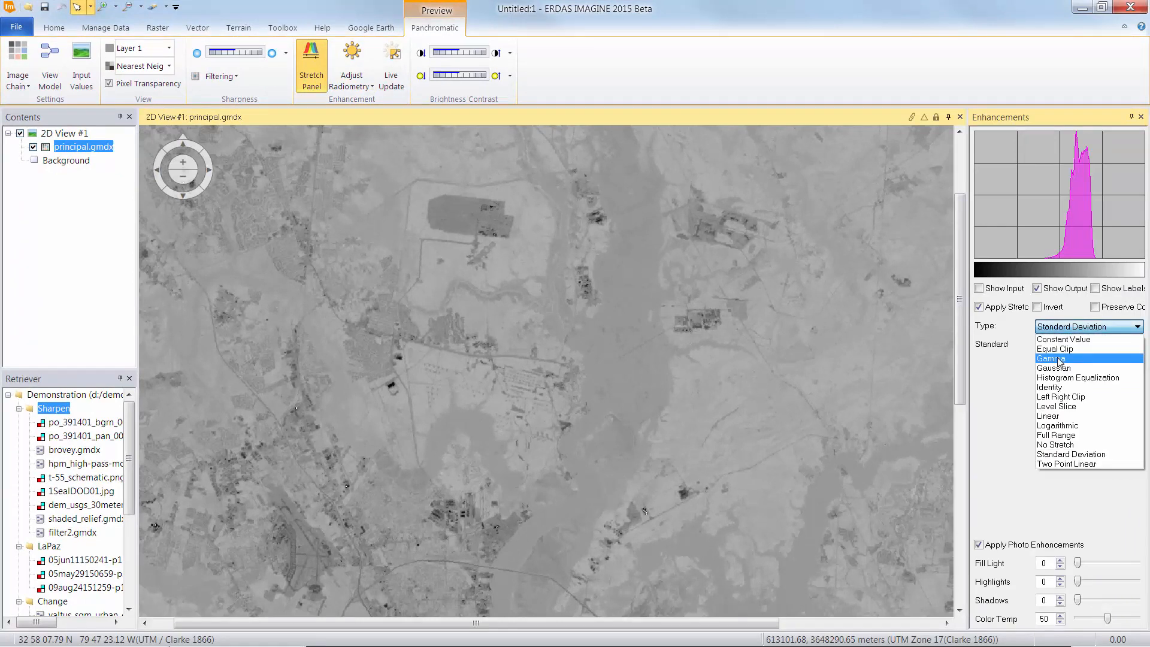
pyautogui.click(1061, 349)
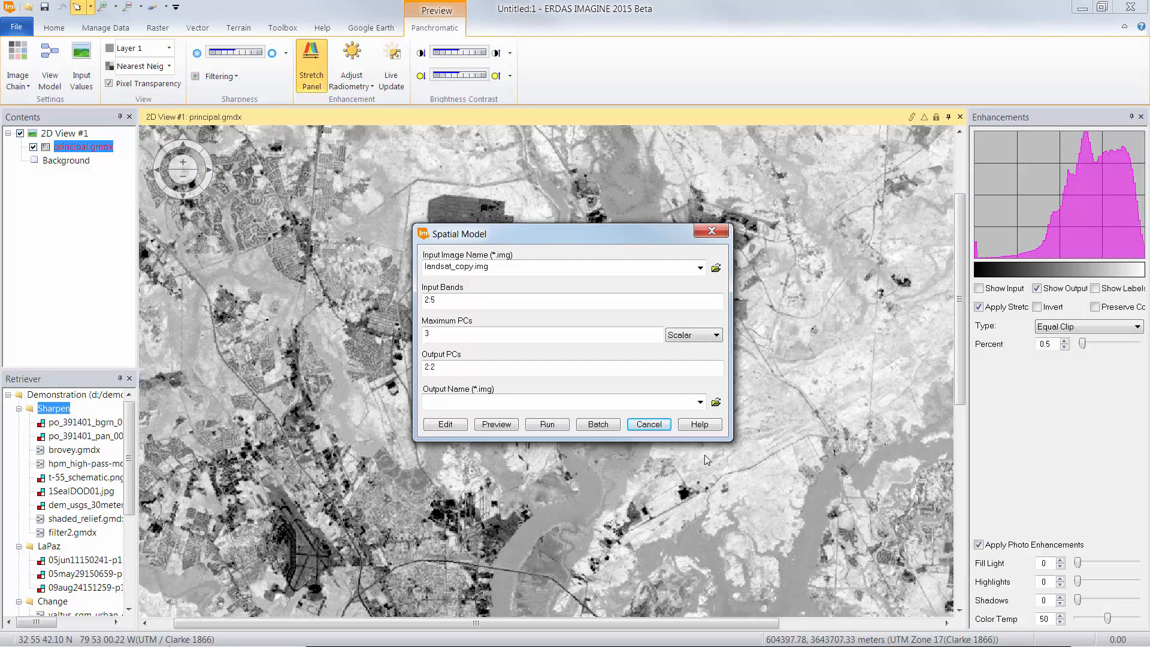
# Try Input Bands 1:3 in the previewed model, set Output PCs to 1:3, and set Input Bands to 1:6.
pyautogui.doubleClick(444, 302)
pyautogui.write('1:3')
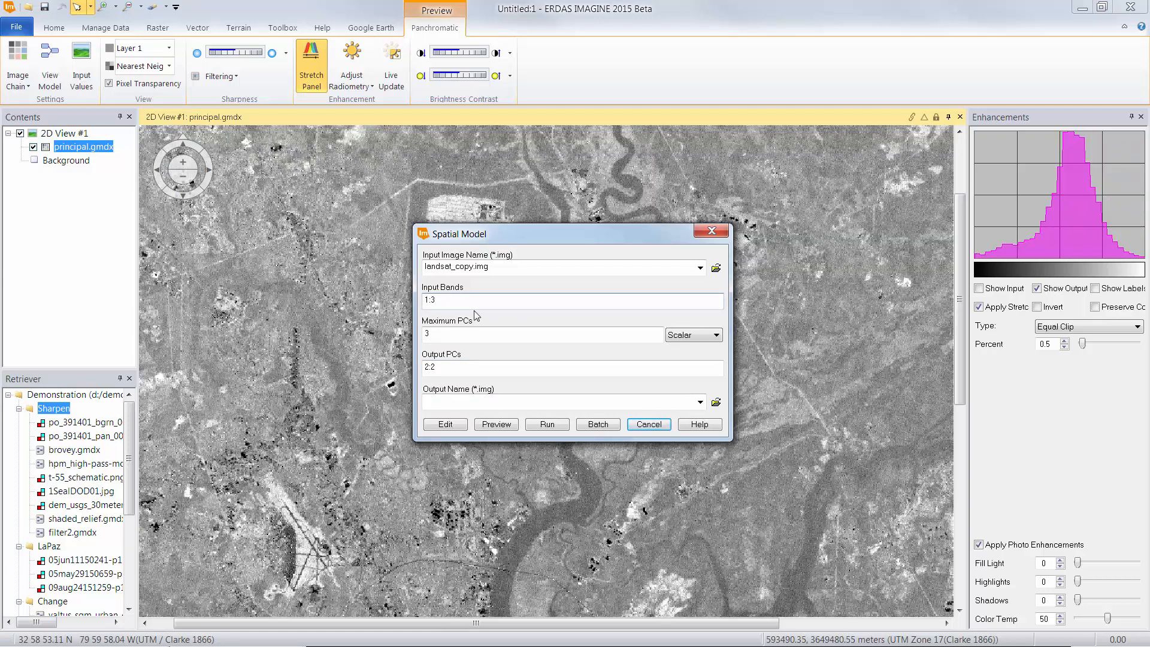
pyautogui.doubleClick(456, 366)
pyautogui.write('1:3')
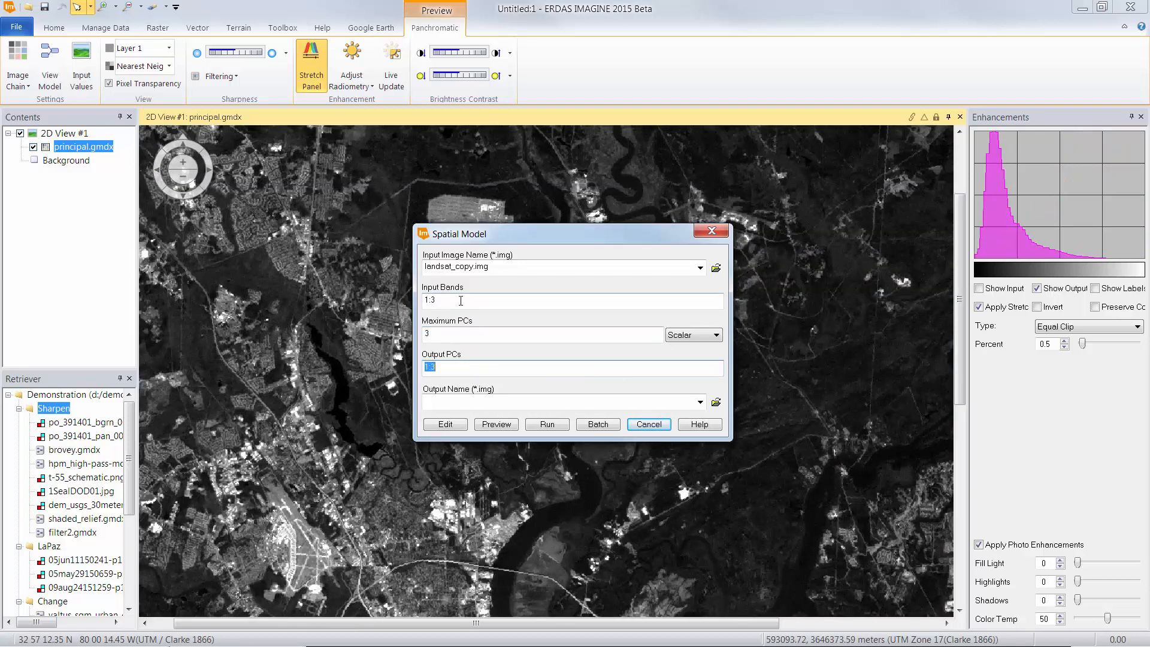
pyautogui.doubleClick(447, 300)
pyautogui.write('1:6')
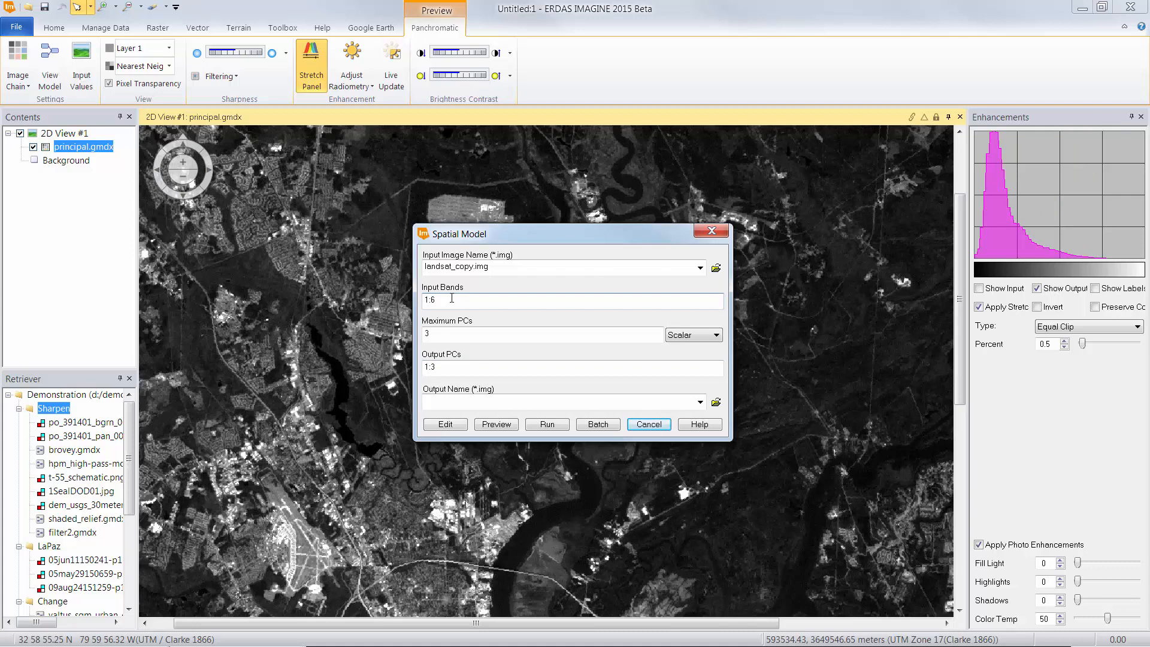